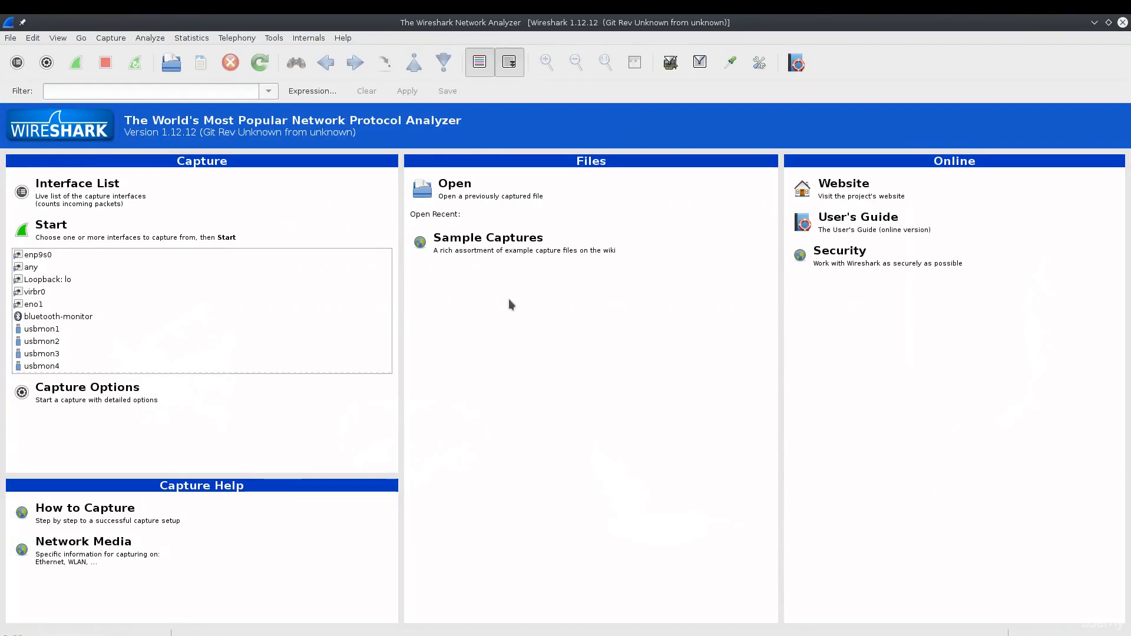
Select the "any" interface and start a live packet capture on it.
left_click(102, 279)
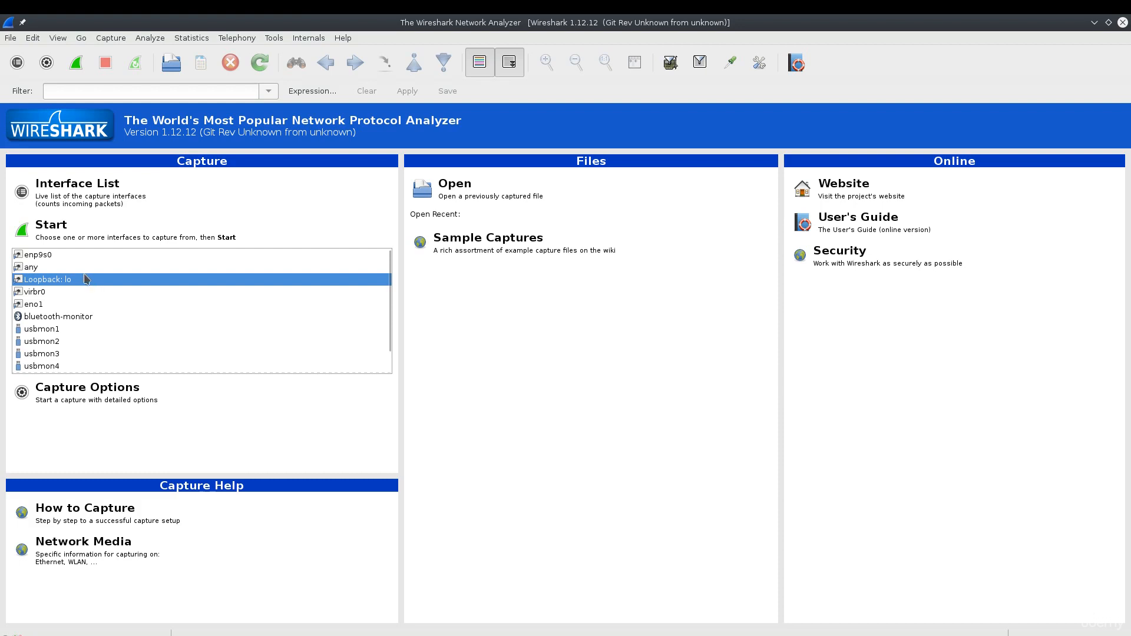
left_click(85, 317)
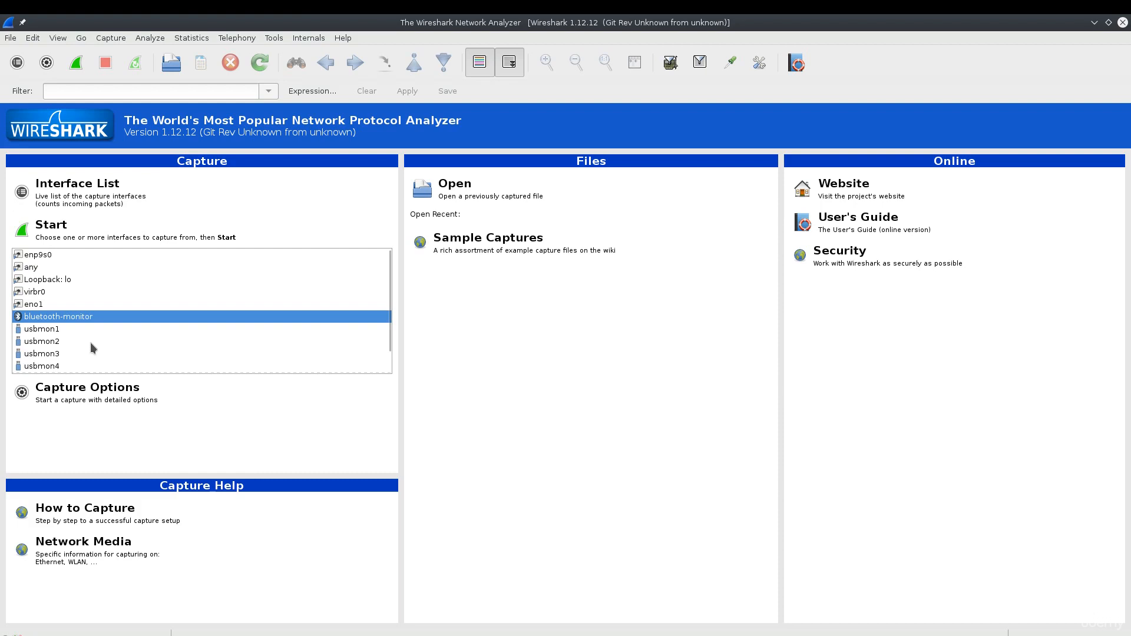
left_click(52, 268)
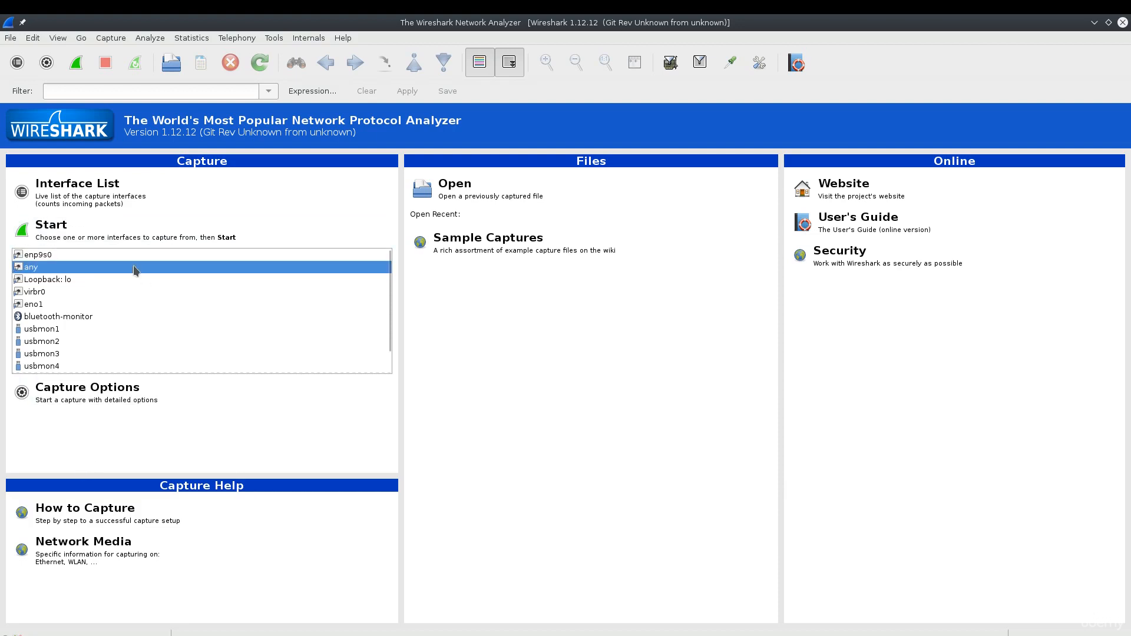
left_click(76, 62)
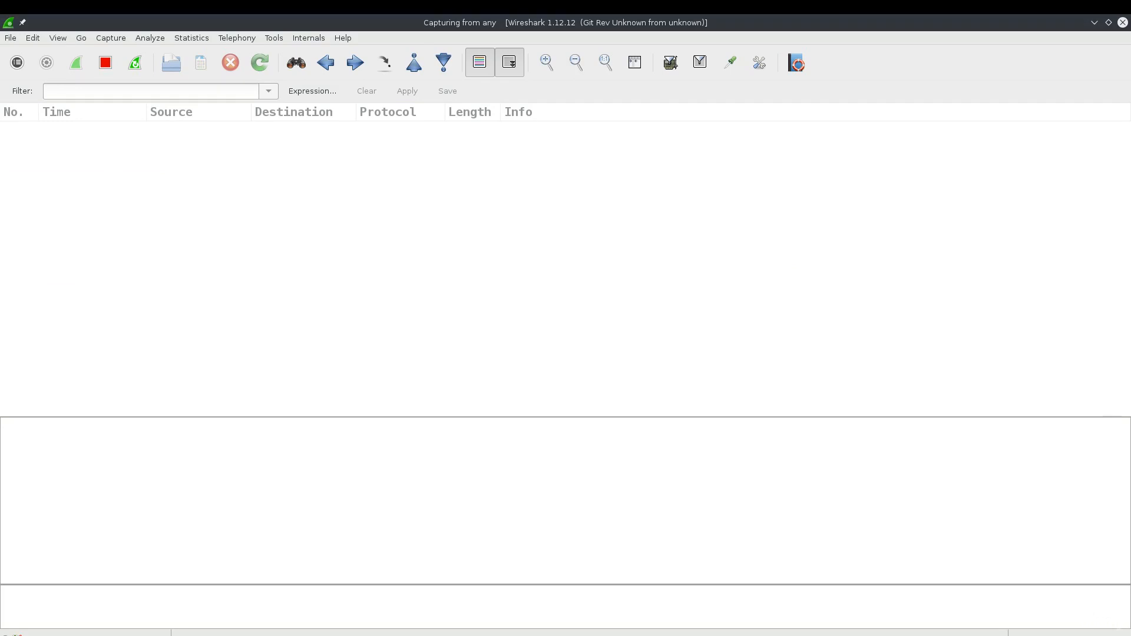
Bring the Konsole terminal over the capture window, ping google.com from it, and stop the ping after three replies.
left_click_drag(0, 111, 712, 413)
type("ping google.com")
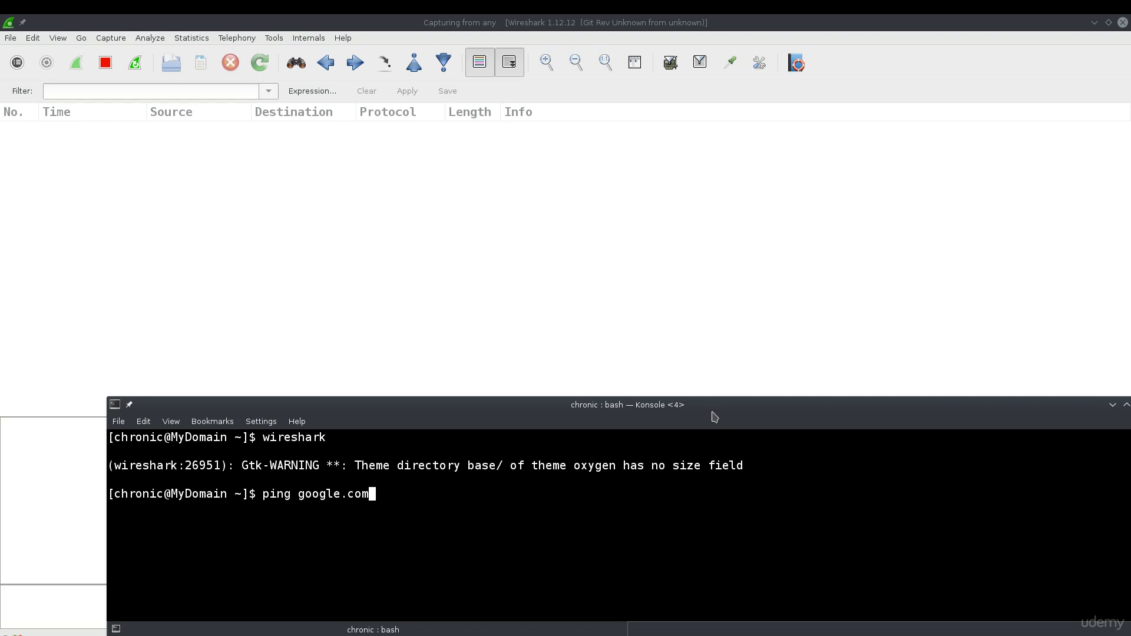
key("Return")
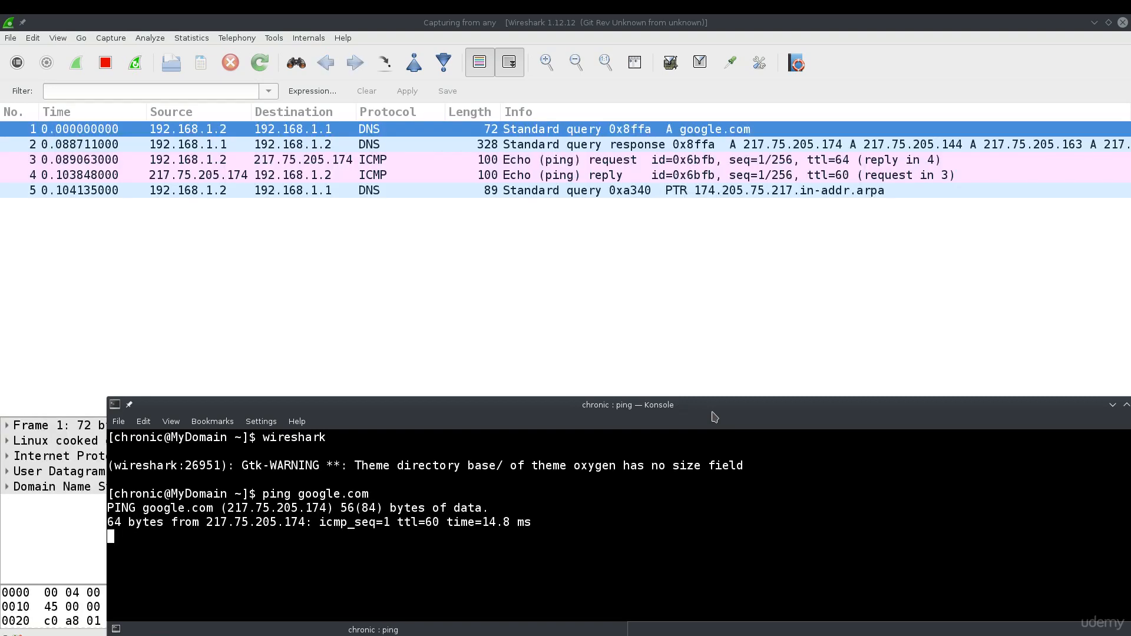
key("ctrl+c")
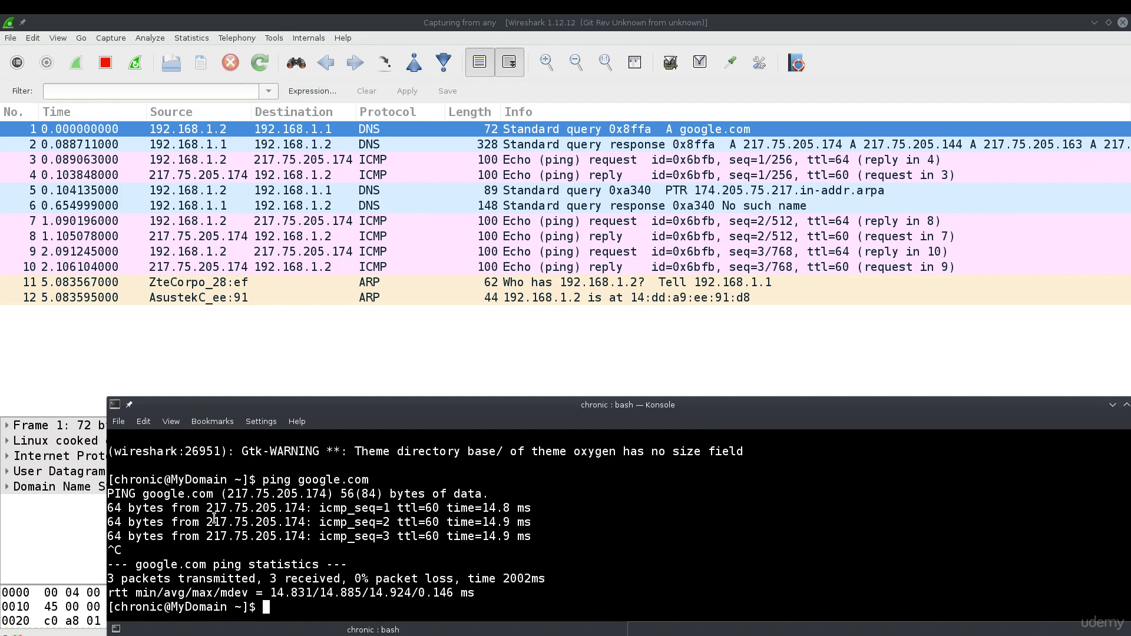
Highlight the ping command and its replies in the terminal, and move the terminal off the capture window.
left_click_drag(273, 483, 355, 484)
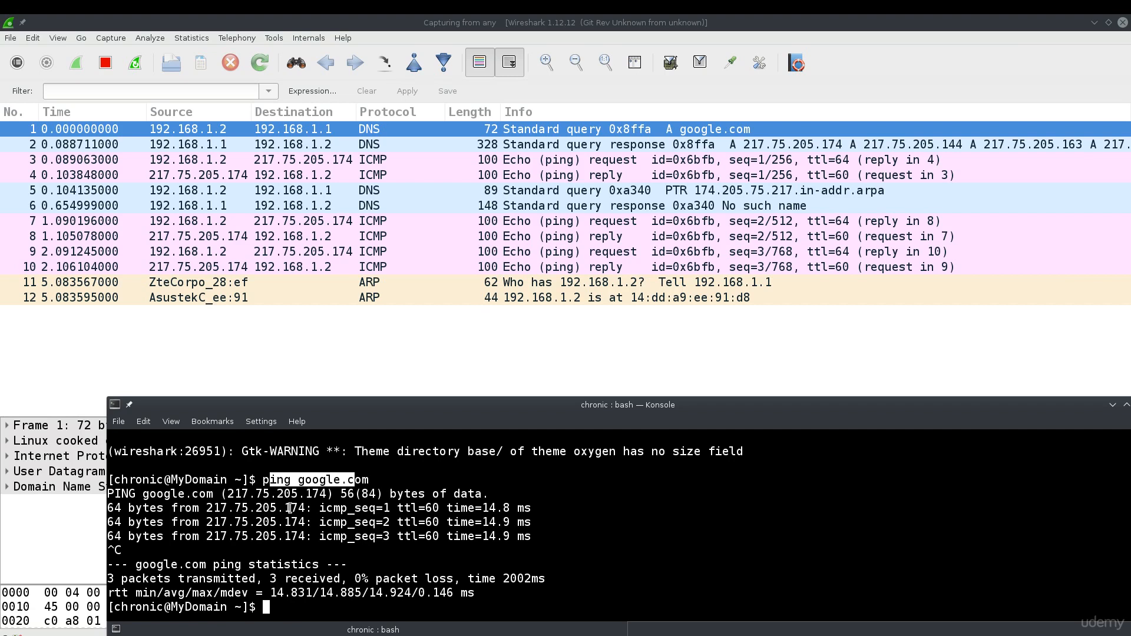
left_click_drag(136, 510, 544, 537)
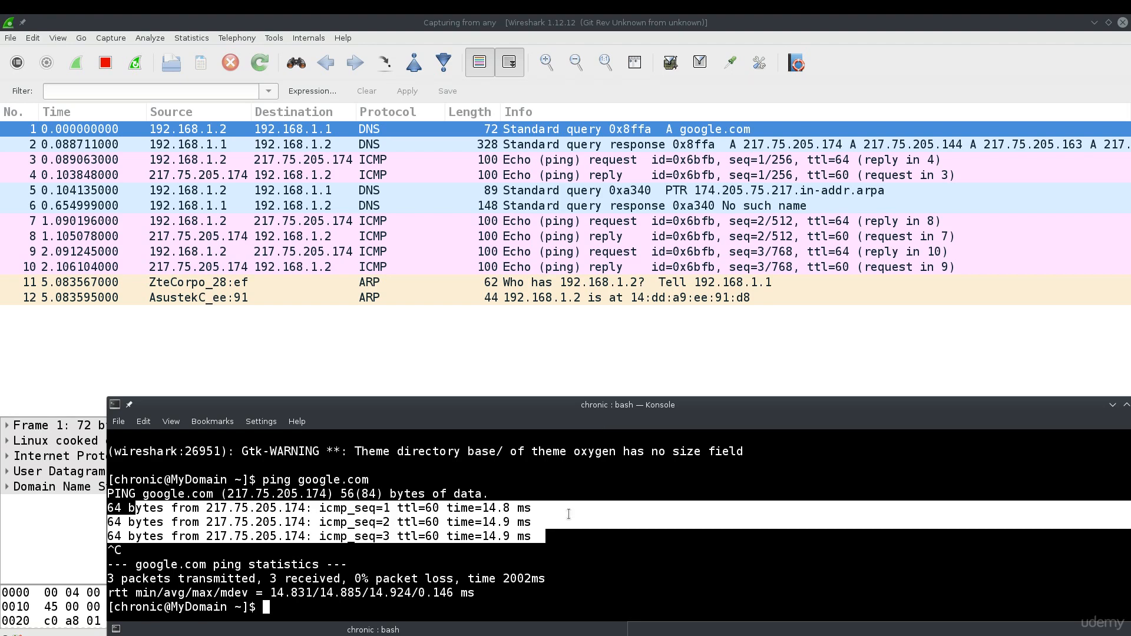
left_click_drag(710, 417, 0, 401)
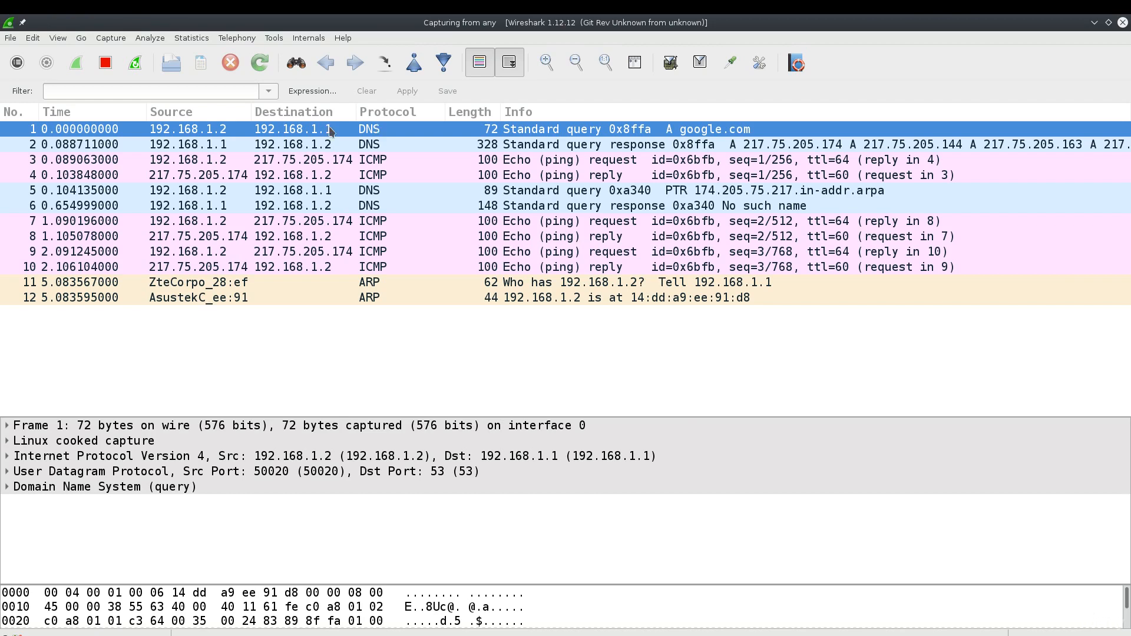
Load the start page in a Firefox window to generate web traffic, and move the window off the capture view.
left_click(202, 90)
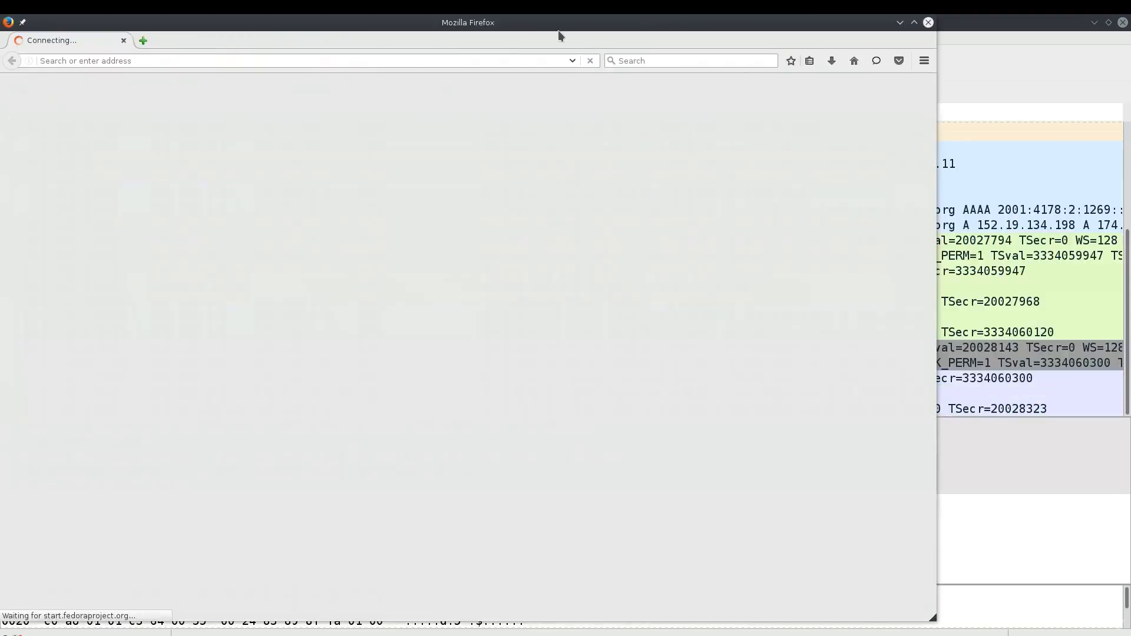
left_click_drag(558, 30, 1130, 35)
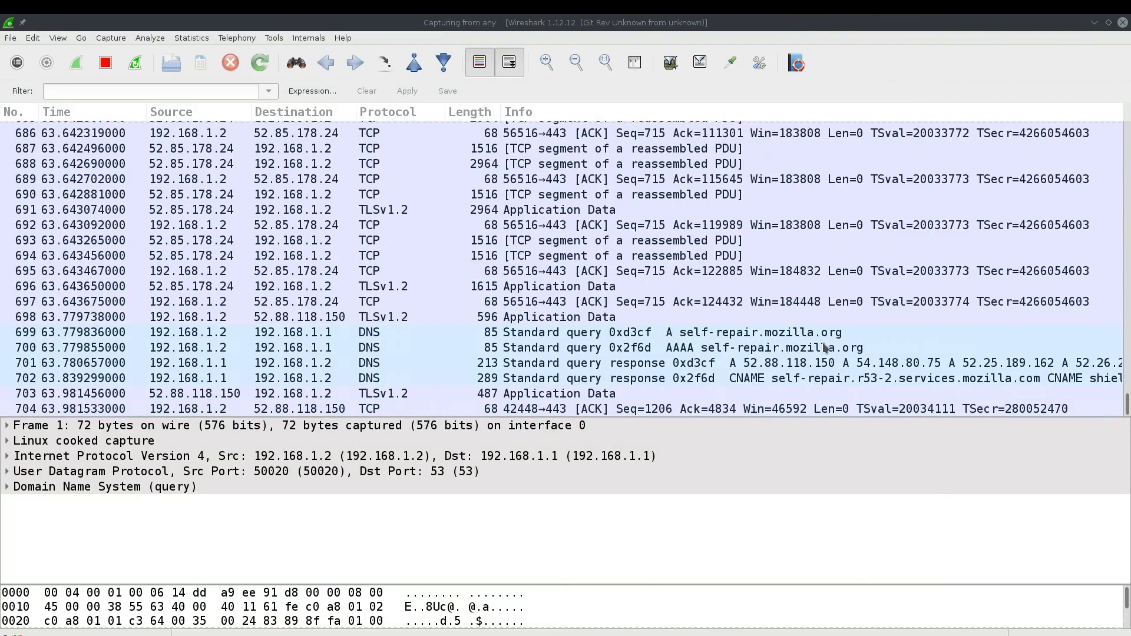
left_click(205, 93)
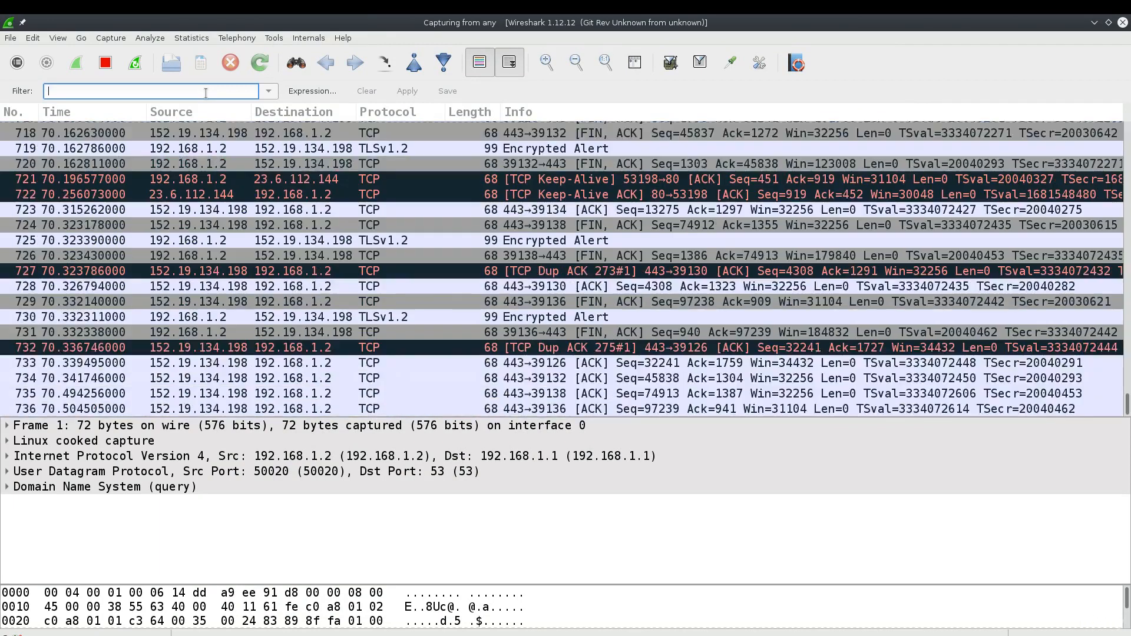
type("tcp")
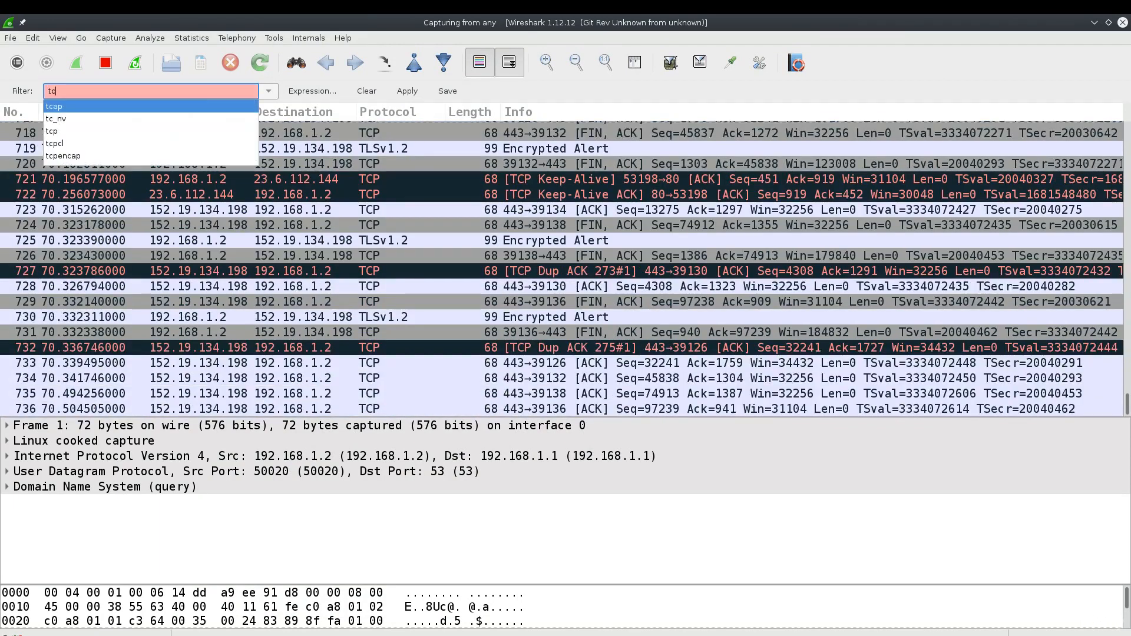
key("BackSpace")
key("BackSpace")
key("BackSpace")
type("udp")
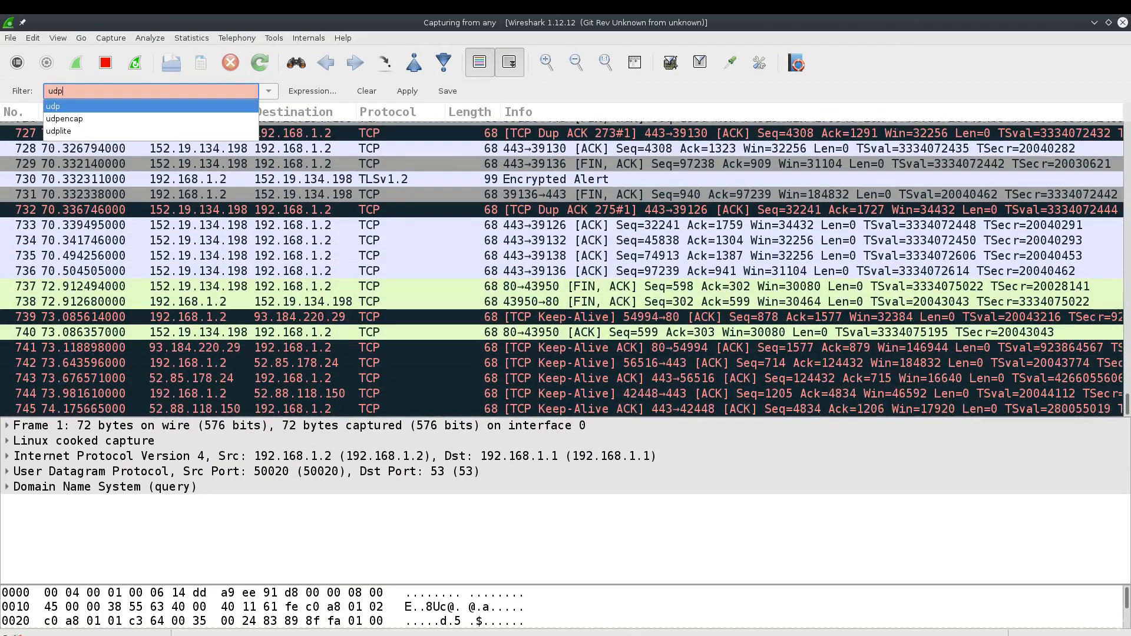
type(".port")
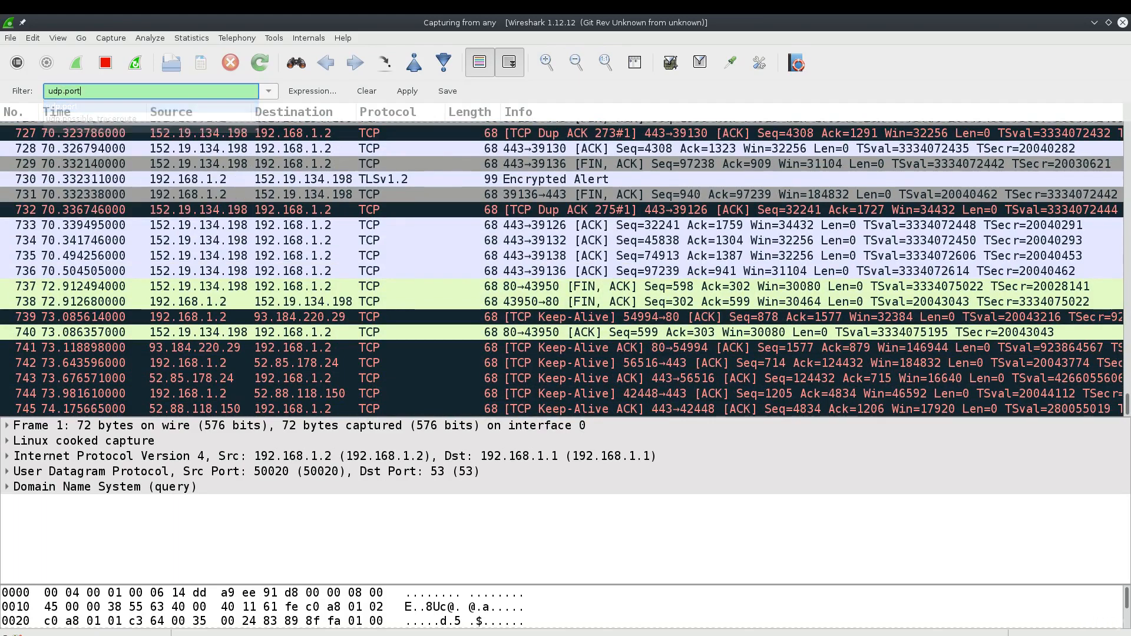
type(" eq")
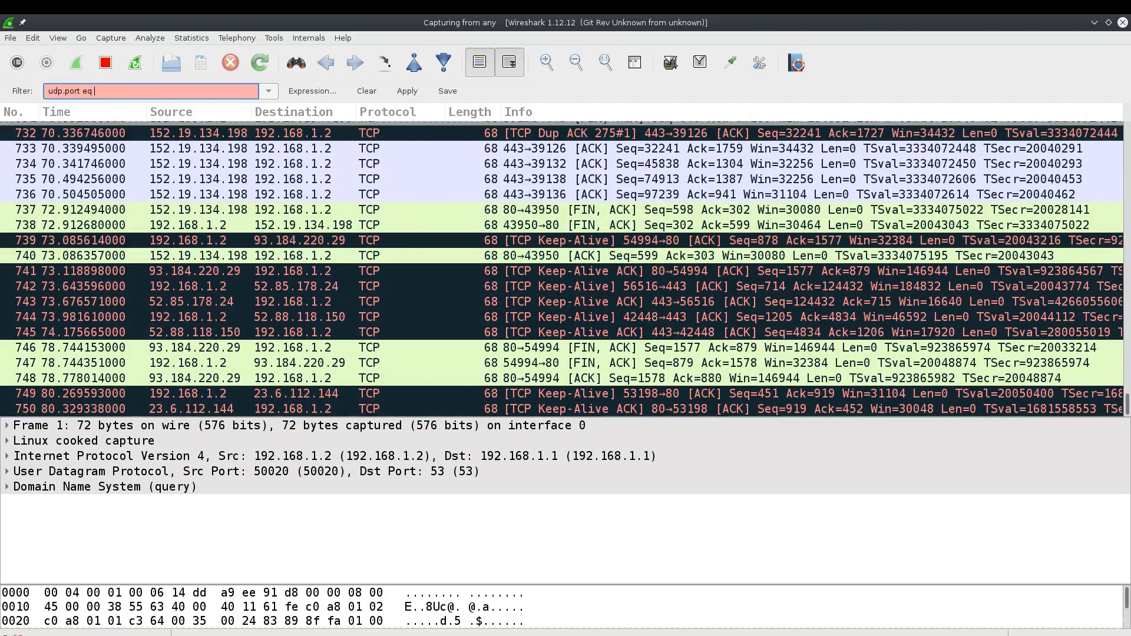
key("BackSpace")
key("BackSpace")
key("BackSpace")
key("BackSpace")
key("BackSpace")
key("BackSpace")
key("BackSpace")
key("BackSpace")
key("BackSpace")
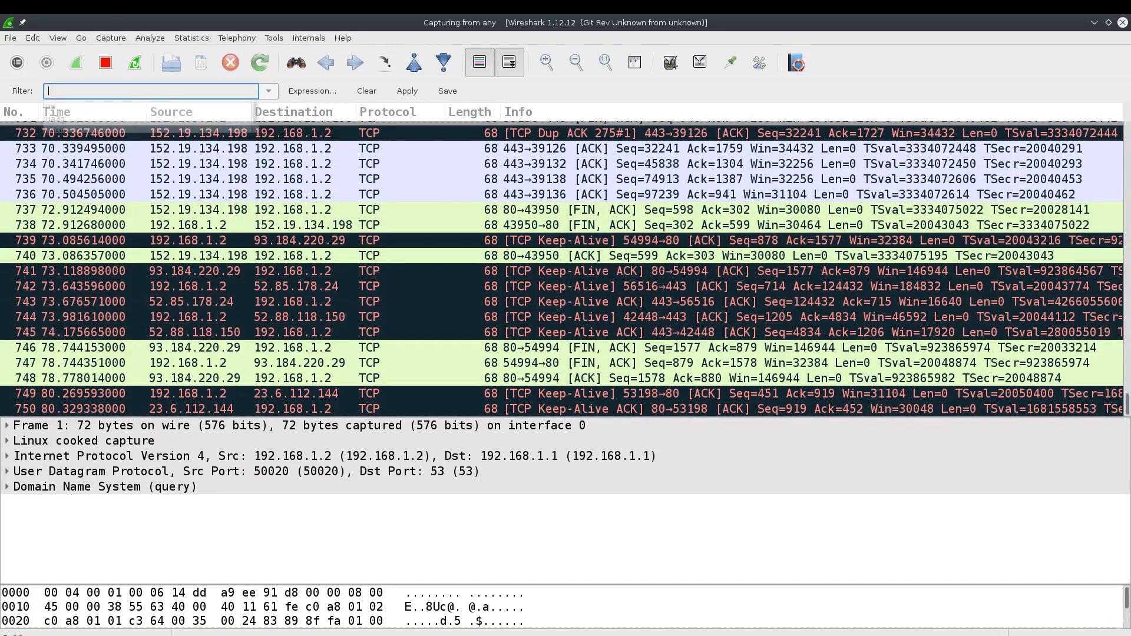
Apply the display filter "udp.port eq 53" to the captured packets.
type("p")
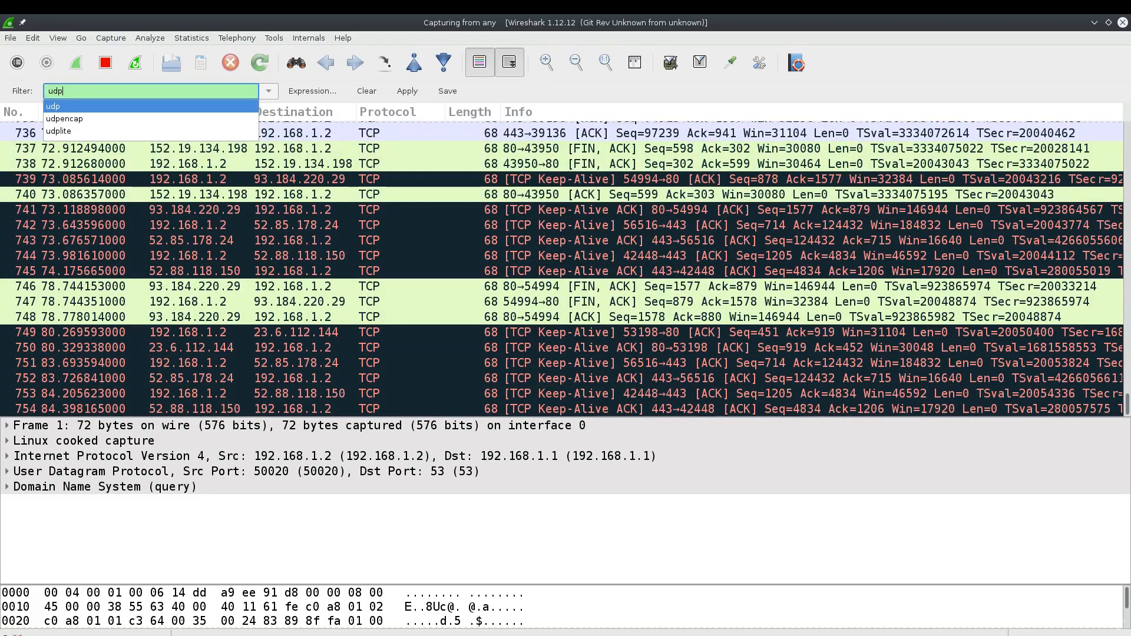
type(".")
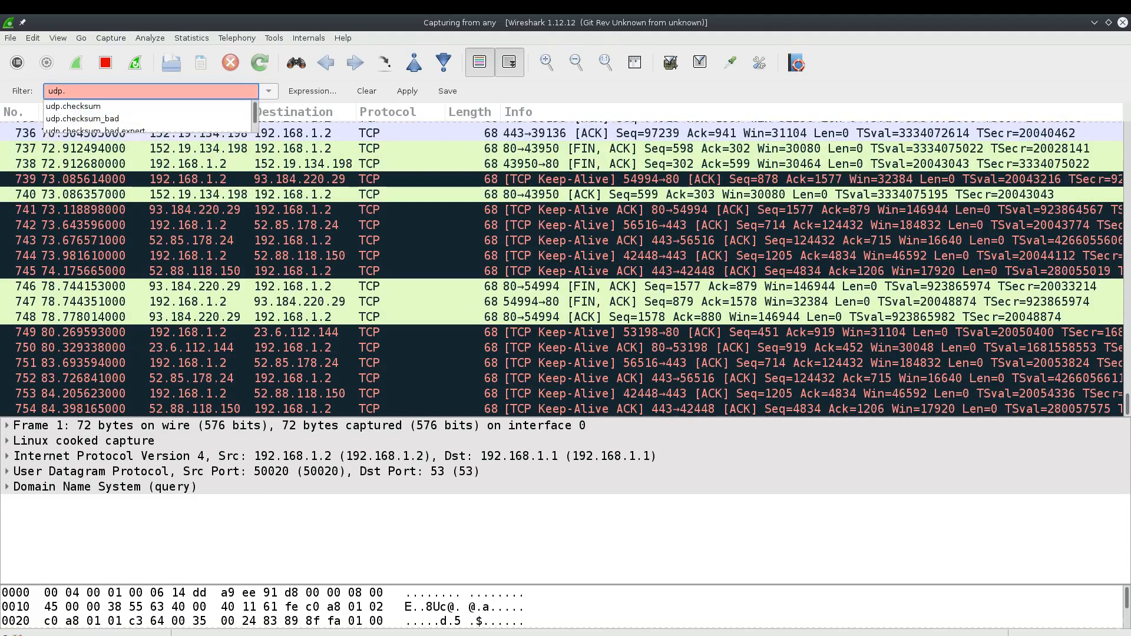
type("port")
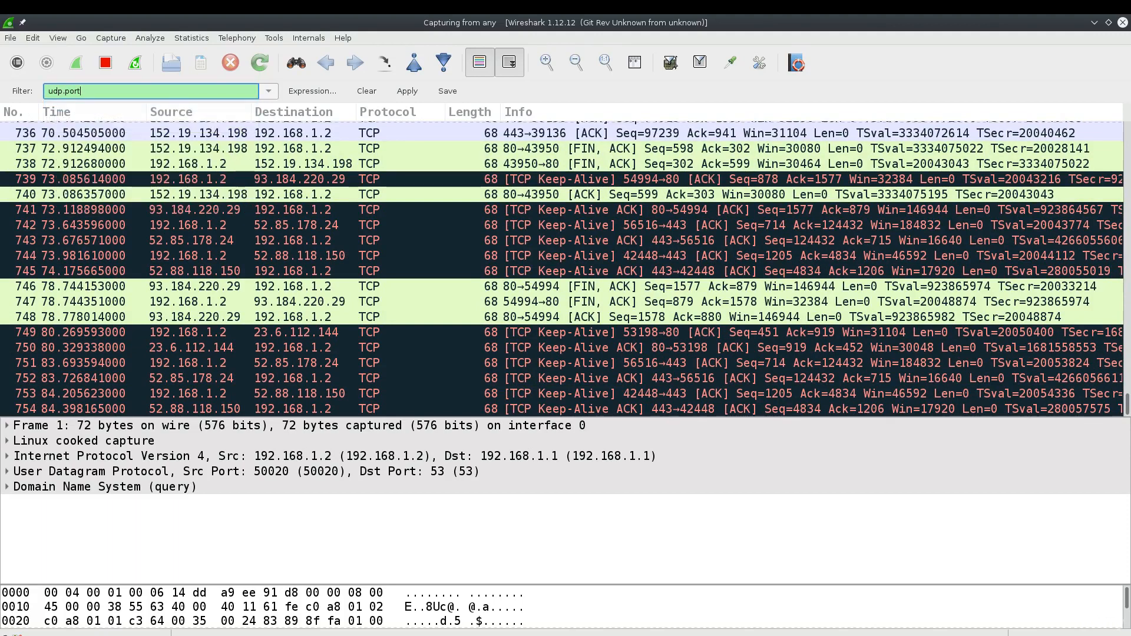
type(" eq")
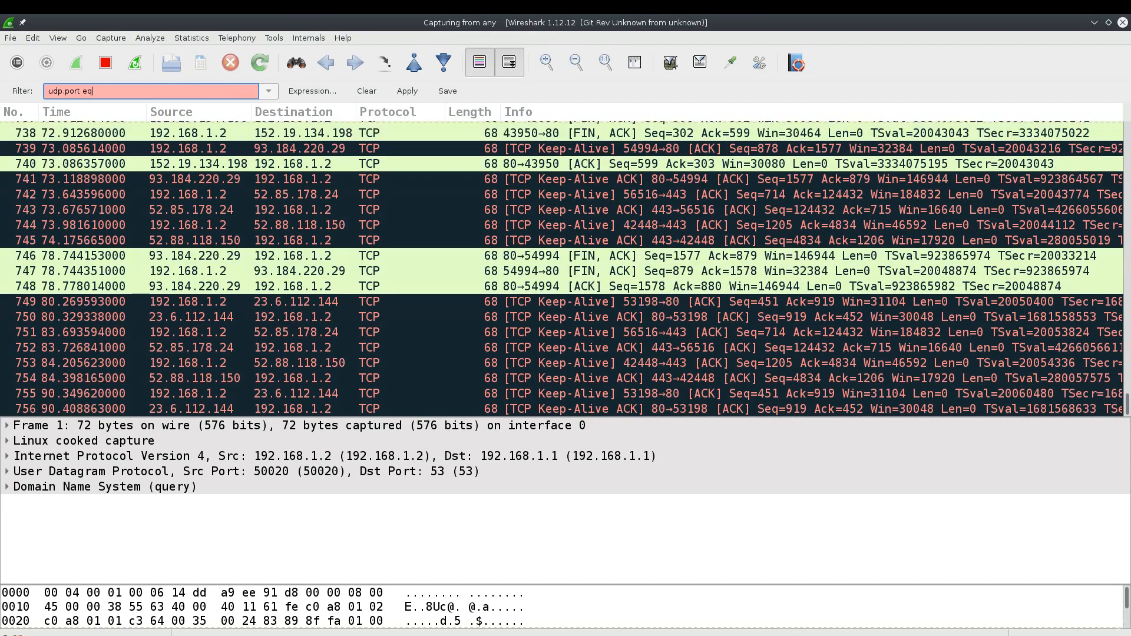
type(" 53")
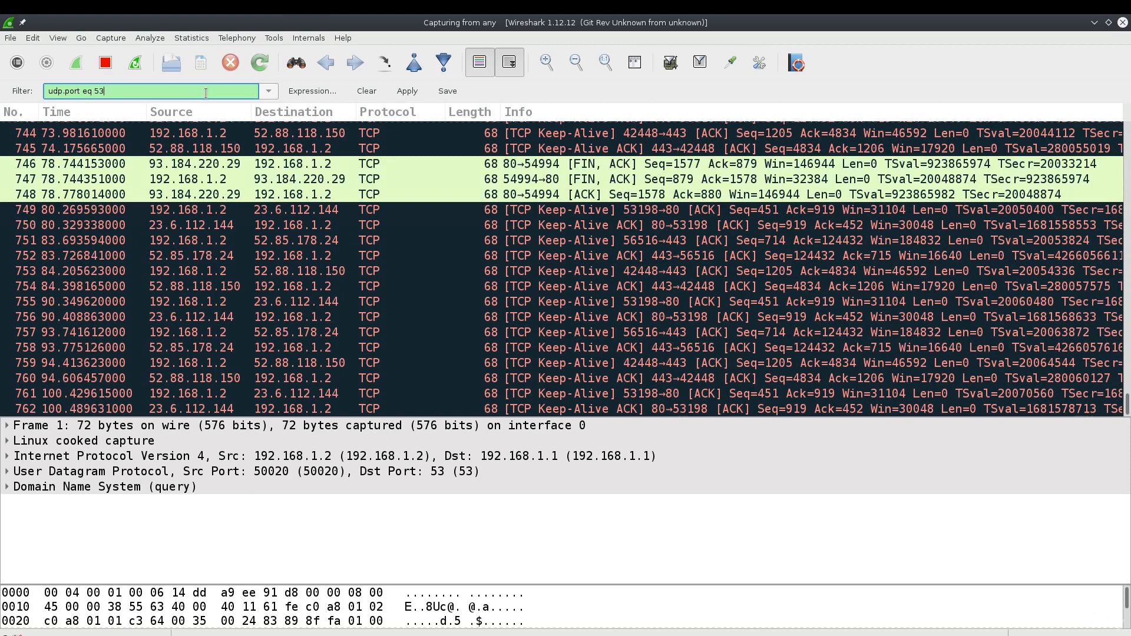
key("Return")
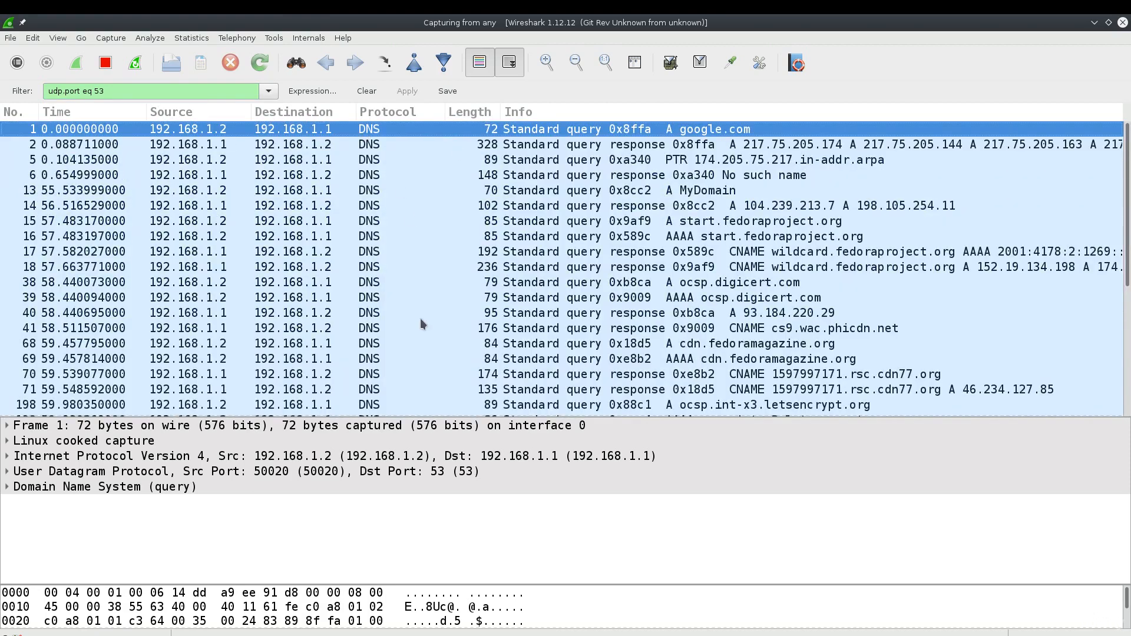
Examine the filtered DNS queries and responses, including the AAAA query for start.fedoraproject.org and the A query for ocsp.digicert.com.
scroll(422, 375, "down", 5)
scroll(422, 374, "up", 5)
scroll(374, 147, "down", 5)
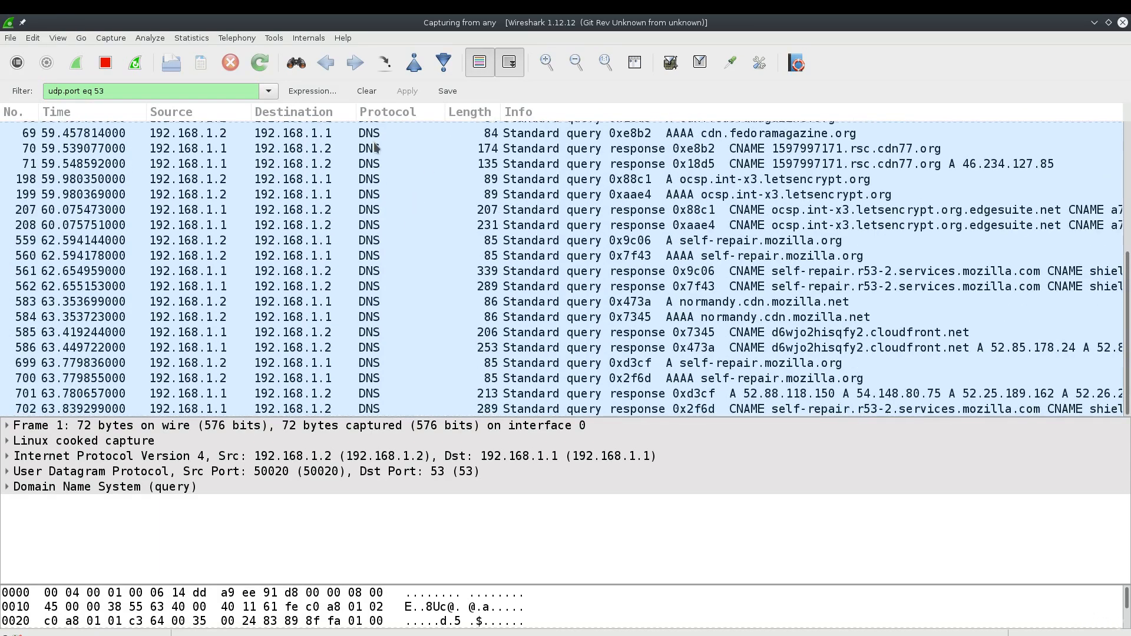
scroll(376, 148, "up", 1)
scroll(376, 147, "up", 4)
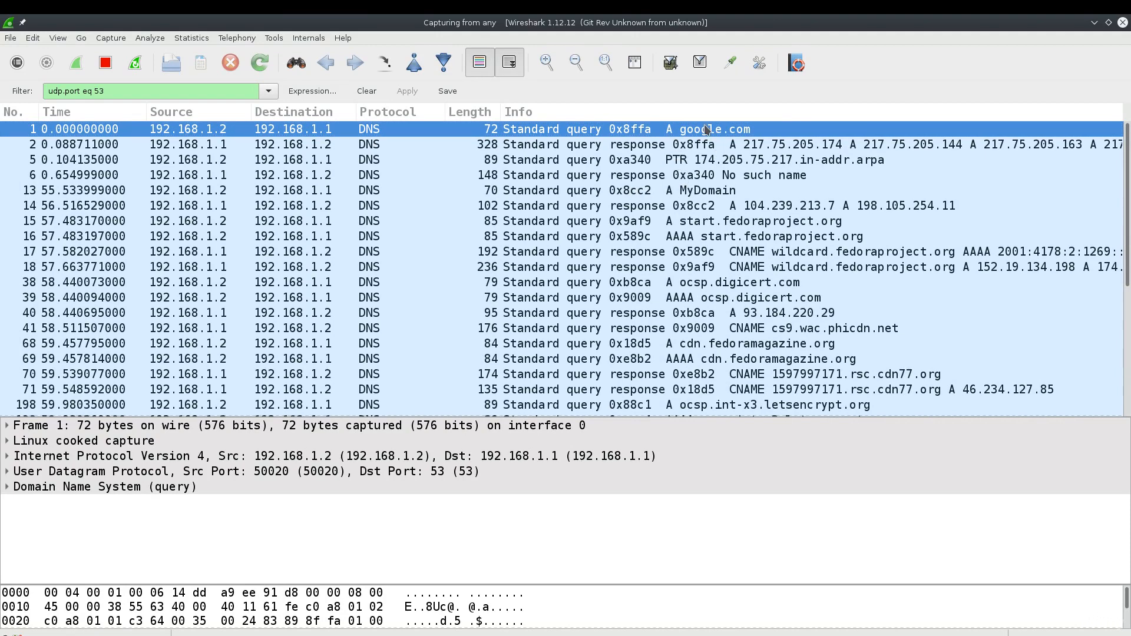
left_click(769, 239)
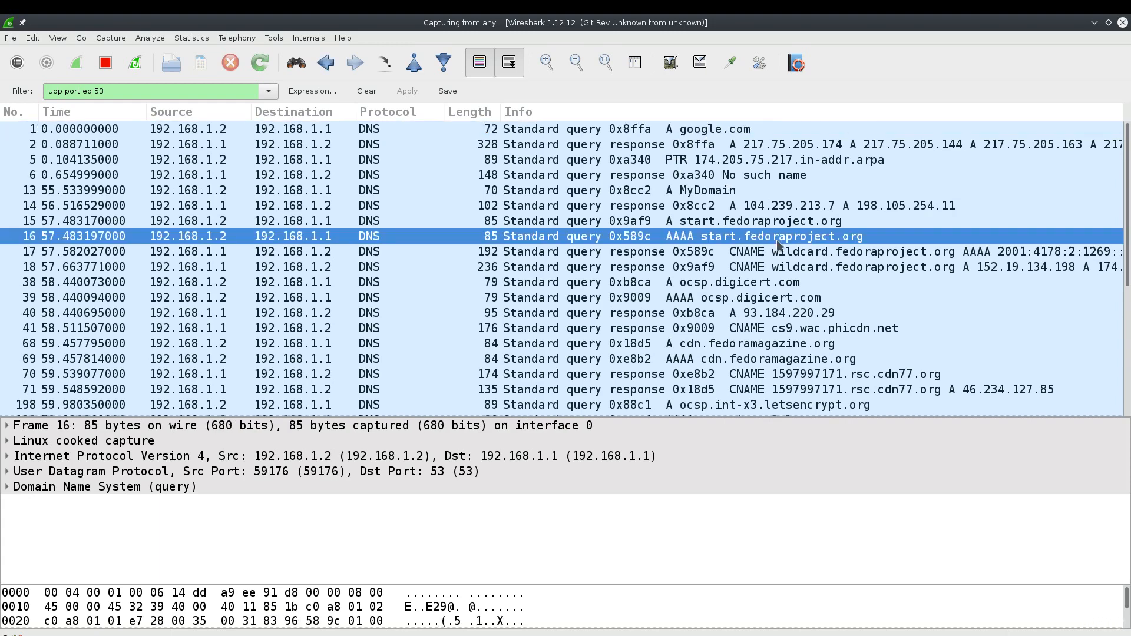
mouse_move(1130, 35)
left_mouse_down()
mouse_move(651, 22)
mouse_move(1130, 22)
left_mouse_up()
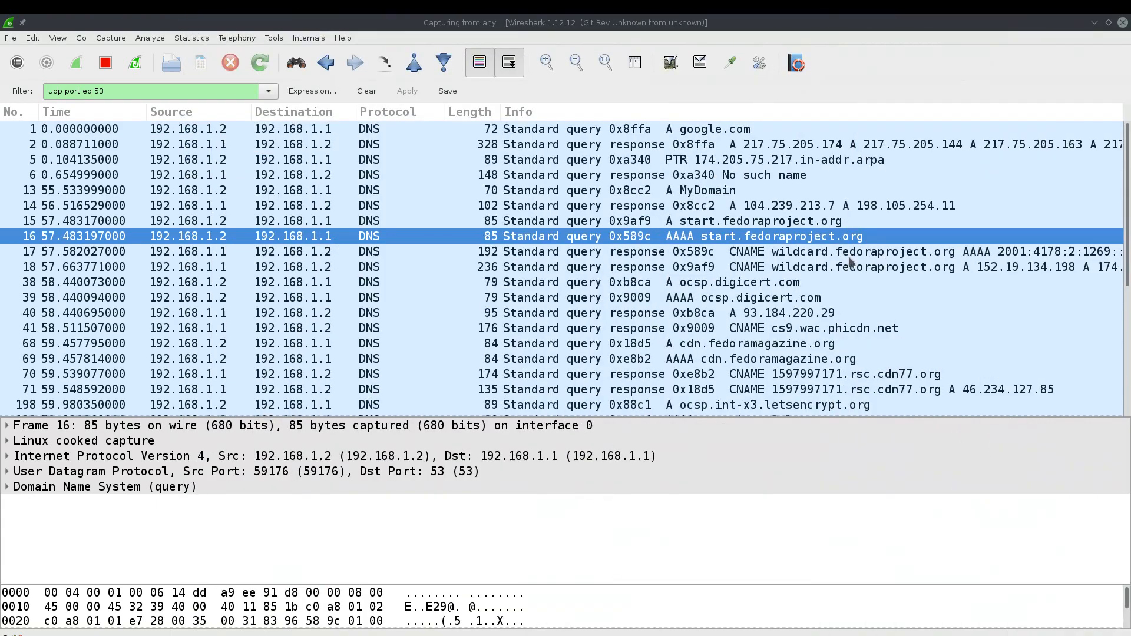
left_click(780, 284)
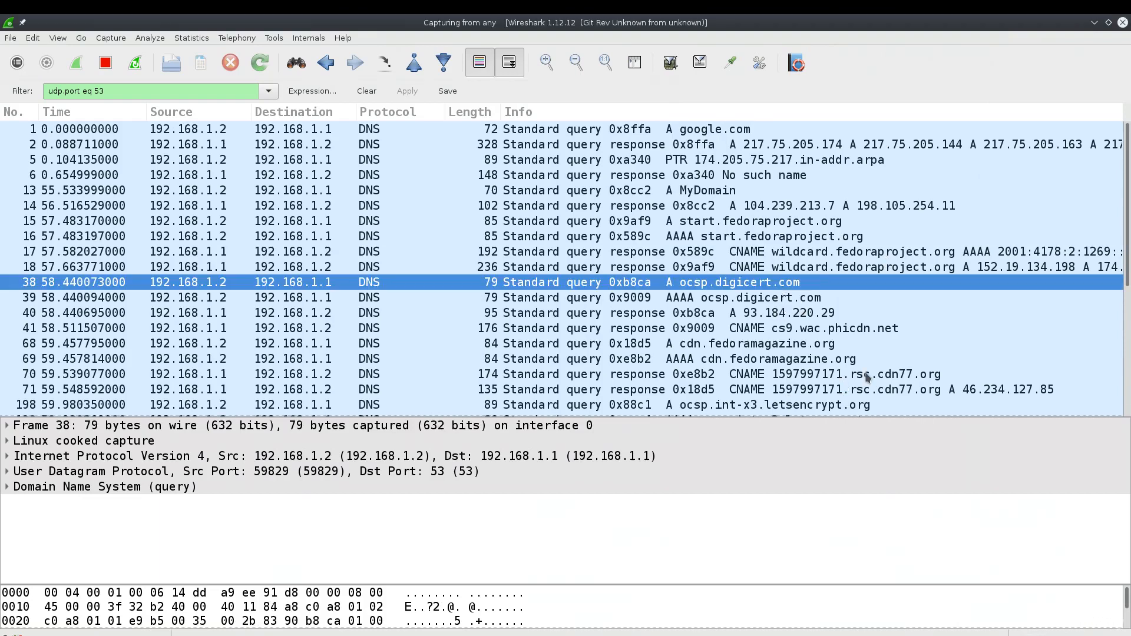
scroll(854, 380, "down", 6)
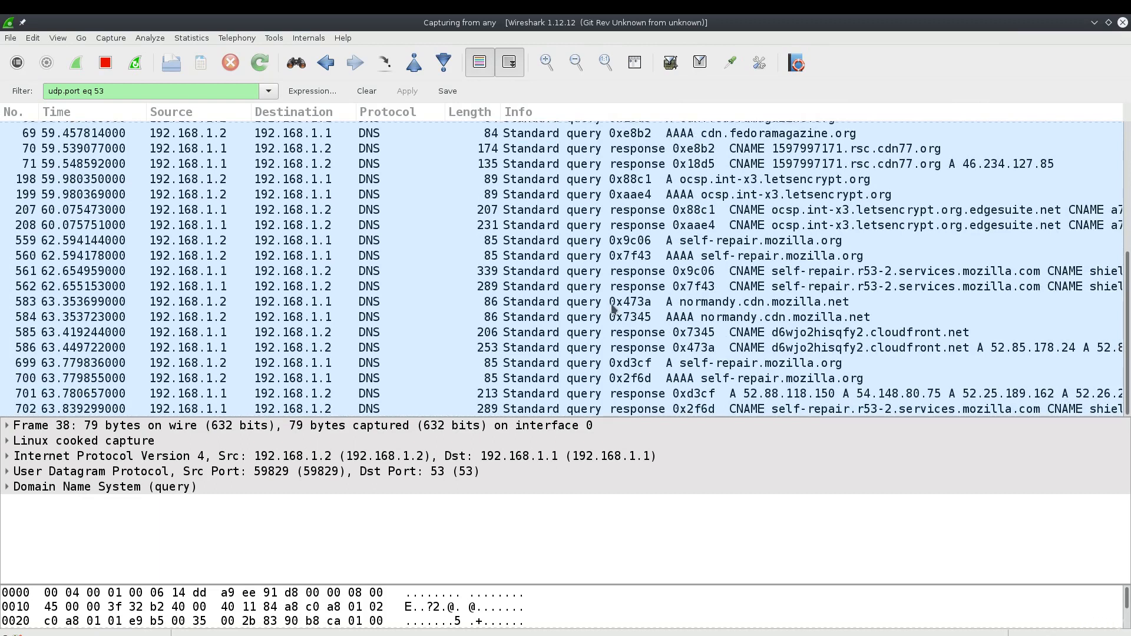
scroll(614, 309, "up", 6)
Change the port in the display filter to 80 and apply "udp.port eq 80".
left_click(148, 90)
key("BackSpace")
key("BackSpace")
type("80")
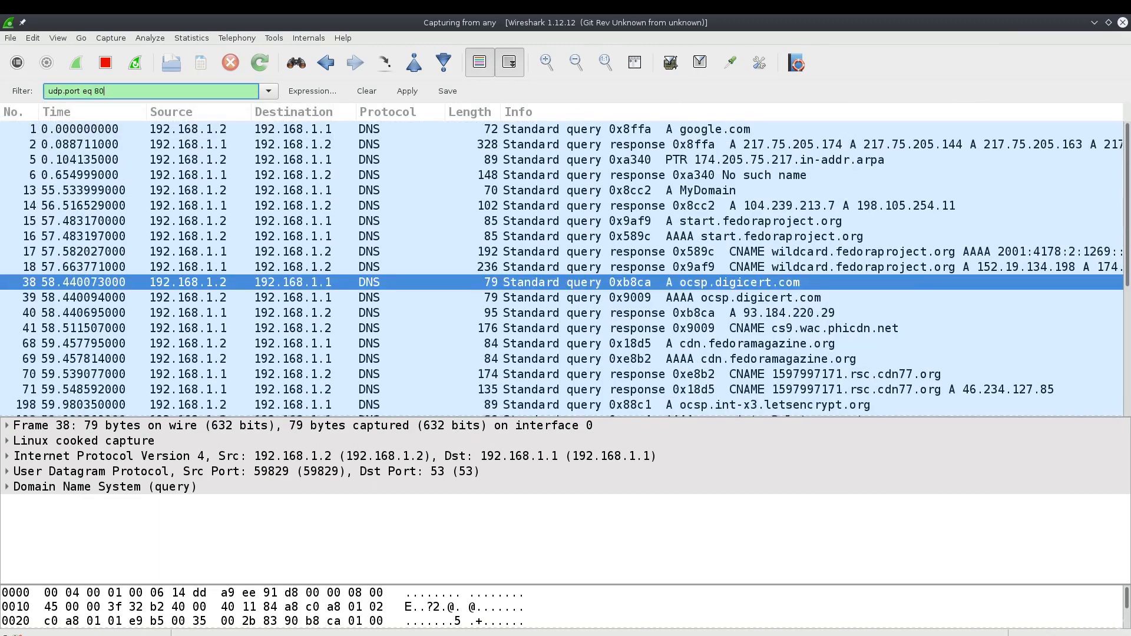
key("Return")
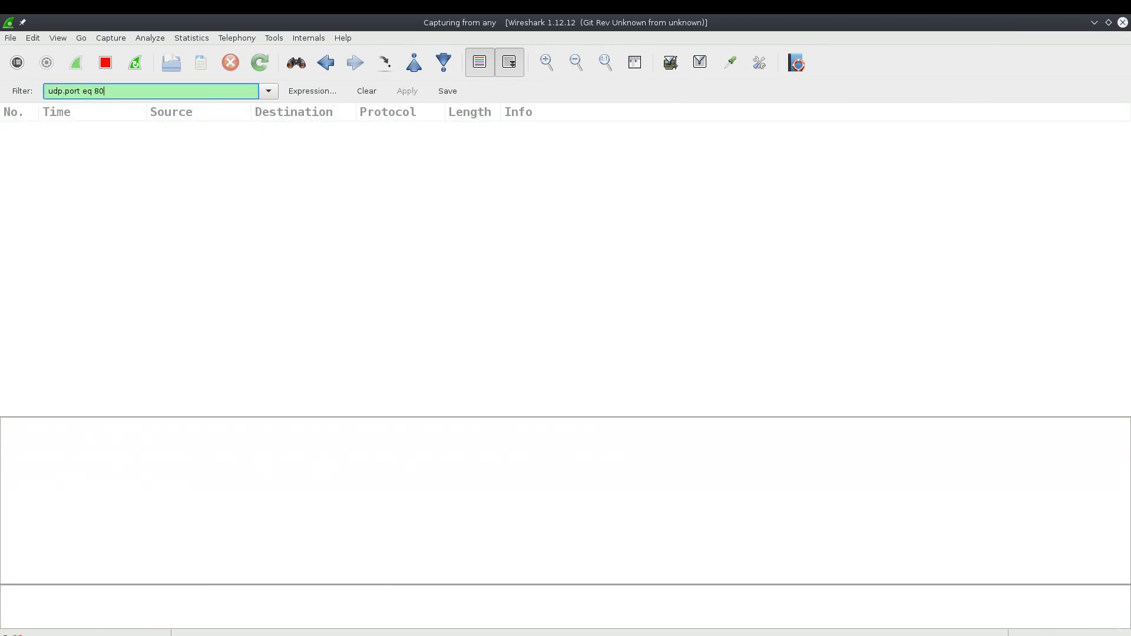
Change the protocol in the display filter to TCP and apply "tcp.port eq 80".
left_click(62, 92)
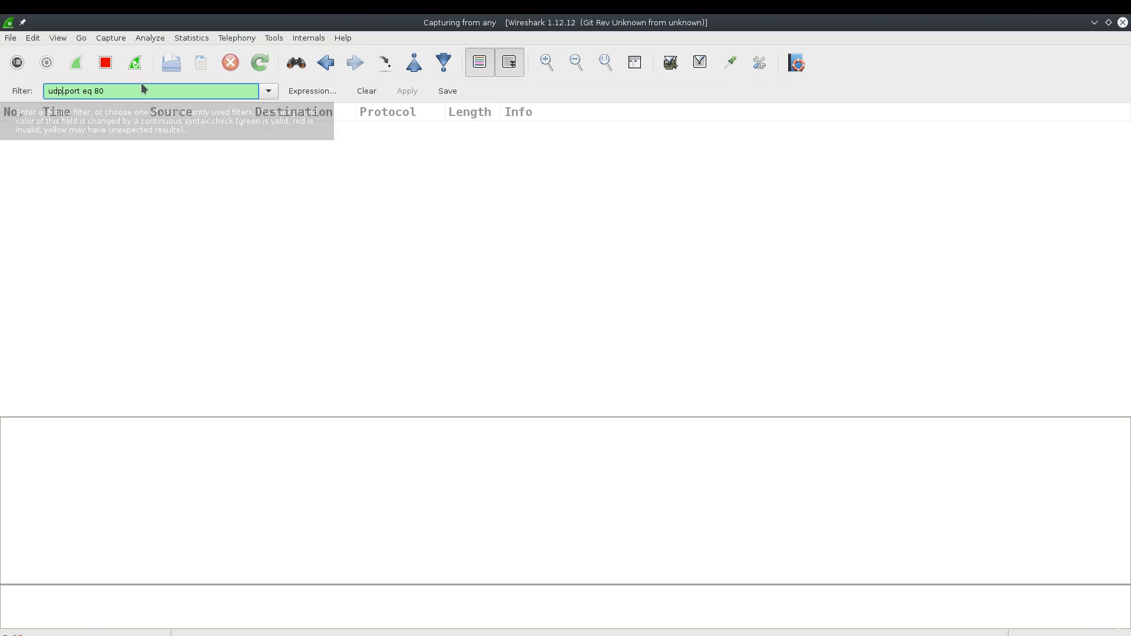
key("BackSpace")
key("BackSpace")
key("BackSpace")
type("tcp")
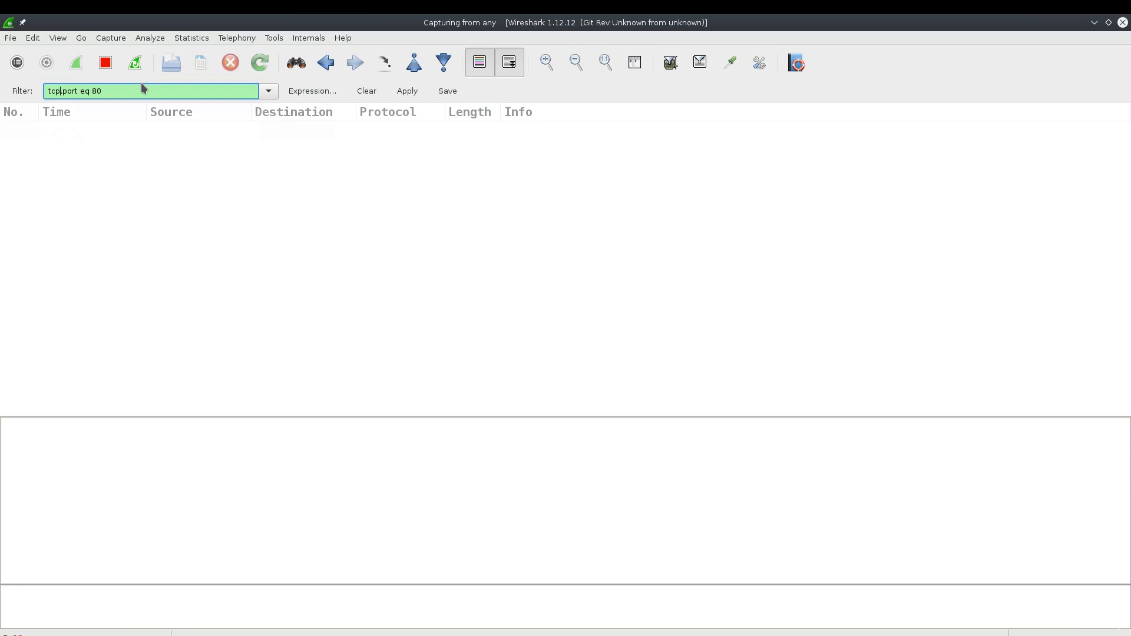
key("Return")
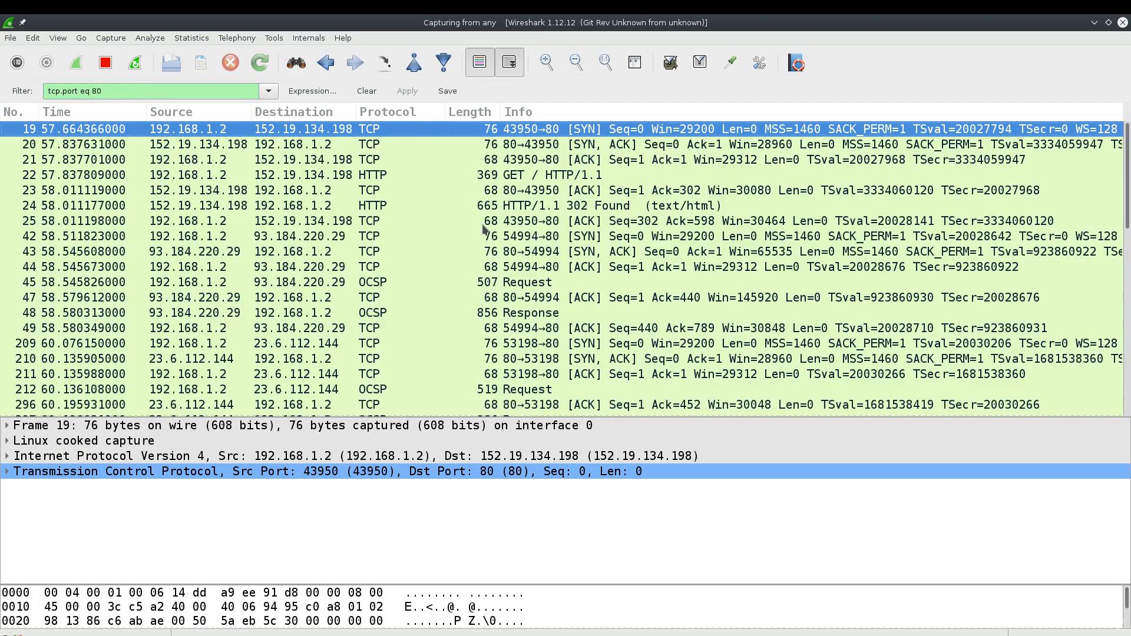
Change the display filter's protocol to UDP and its port to 53, and apply "udp.port eq 53".
left_click(1123, 23)
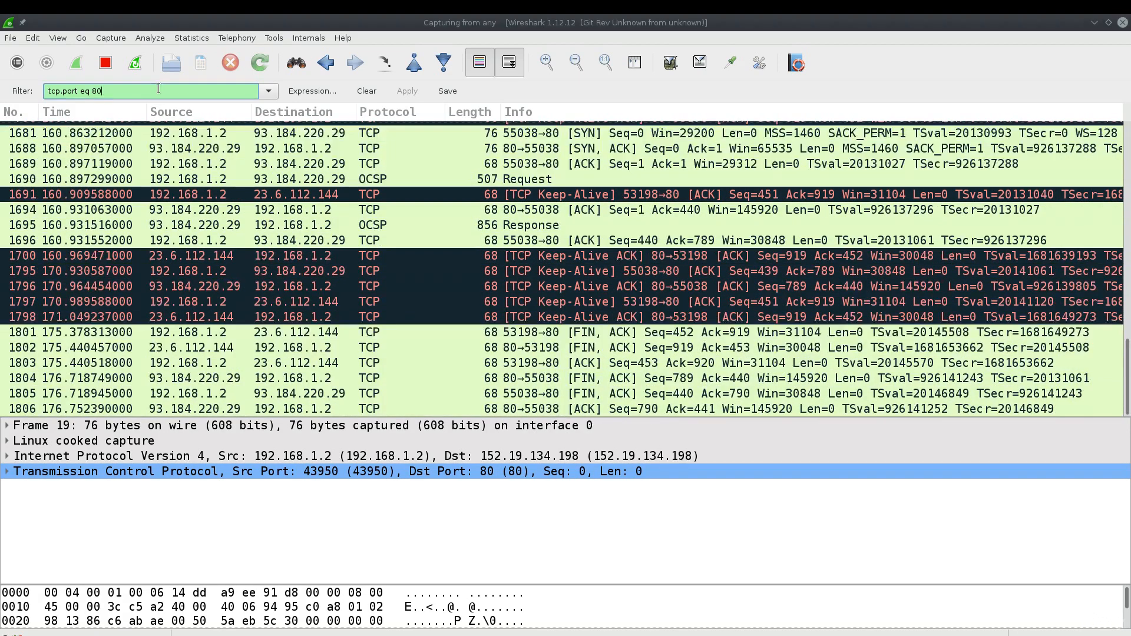
left_click(158, 88)
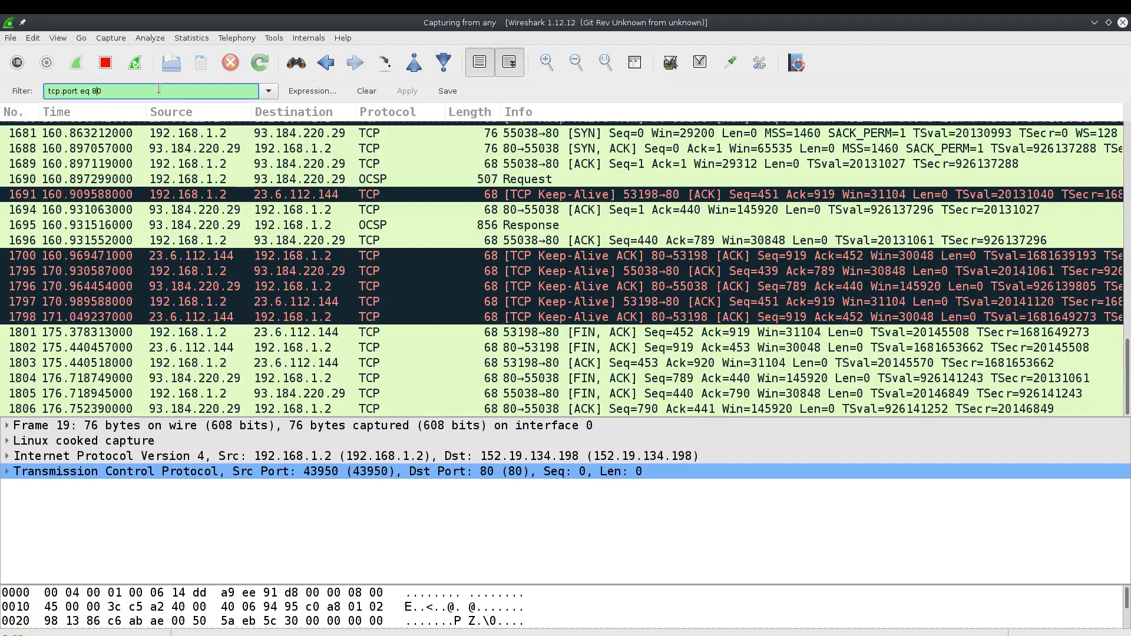
key("BackSpace")
key("BackSpace")
key("BackSpace")
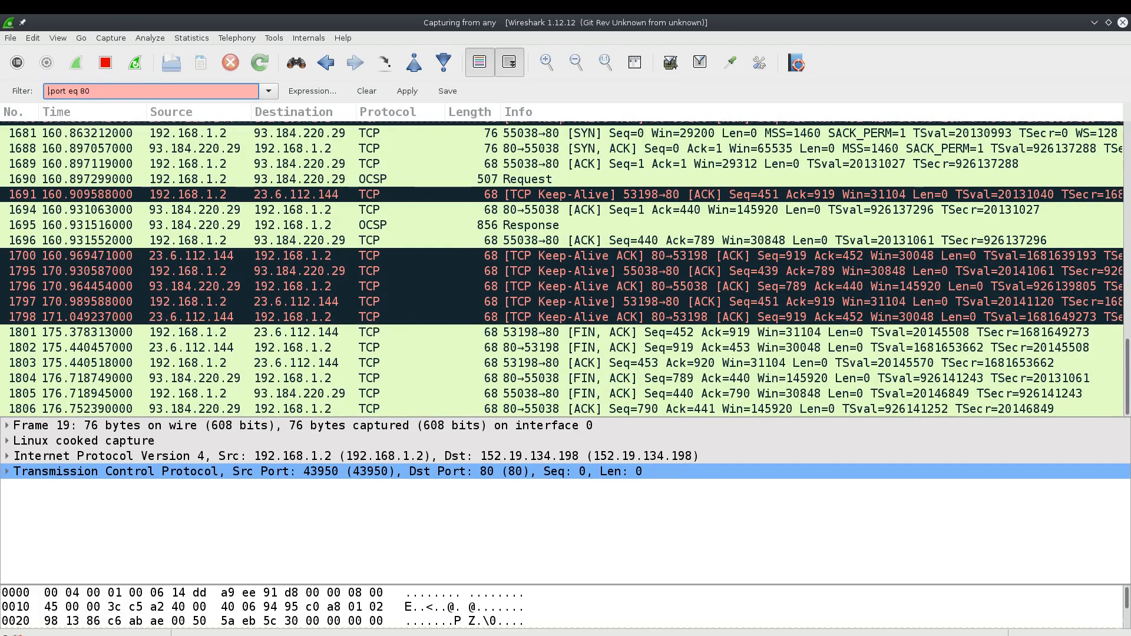
type("udp")
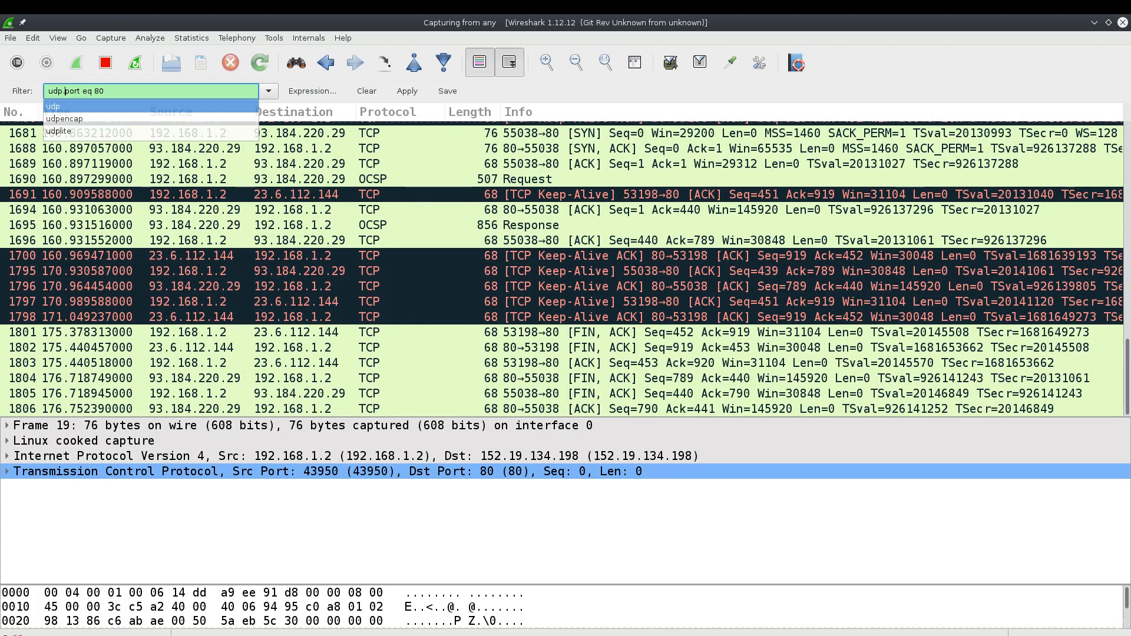
key("Right")
key("Right")
key("Right")
key("Right")
key("Right")
key("Right")
key("Right")
key("Right")
key("Right")
key("Right")
key("BackSpace")
type("53")
key("Return")
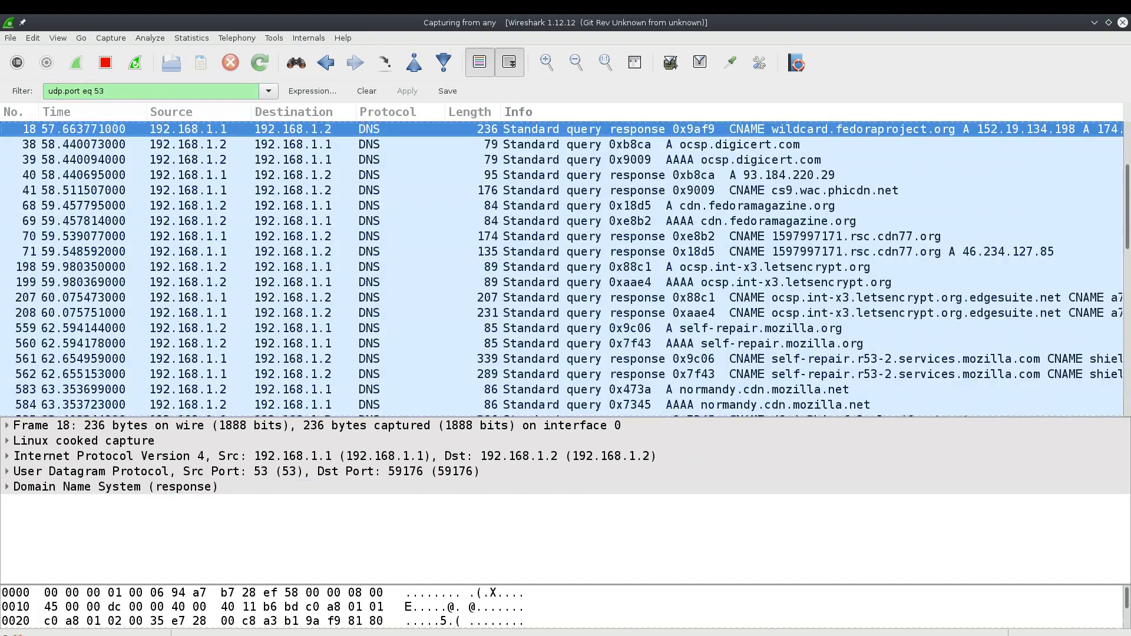
Turn off live auto-scroll and select packet 1848, the DNS response for youtube-ui.l.google.com with query ID 0xb265.
left_click(509, 62)
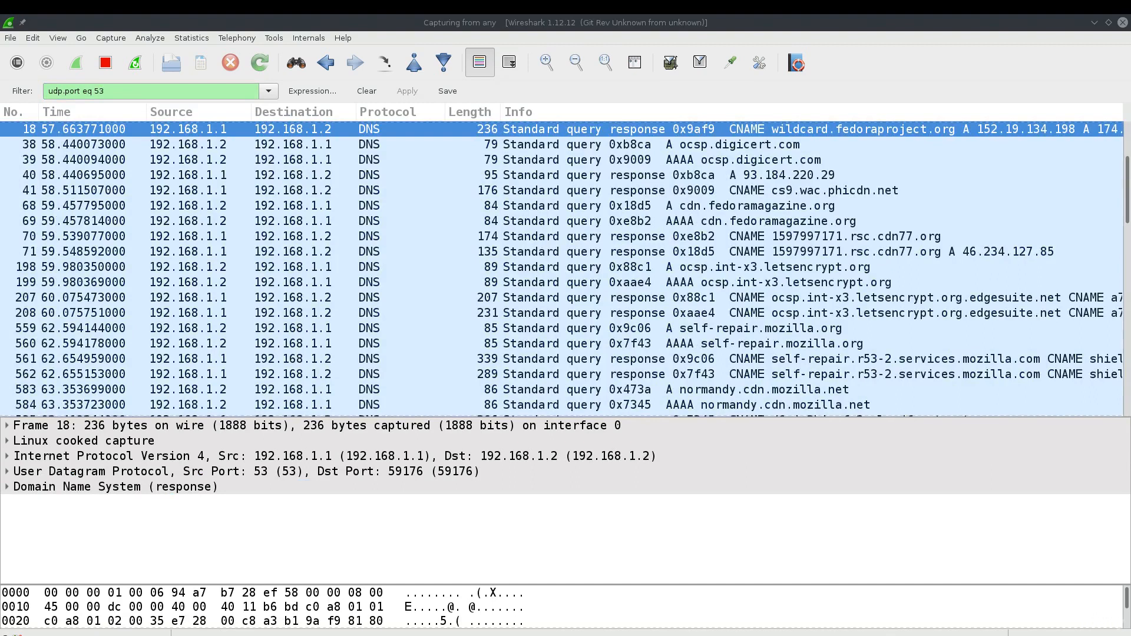
scroll(796, 244, "down", 20)
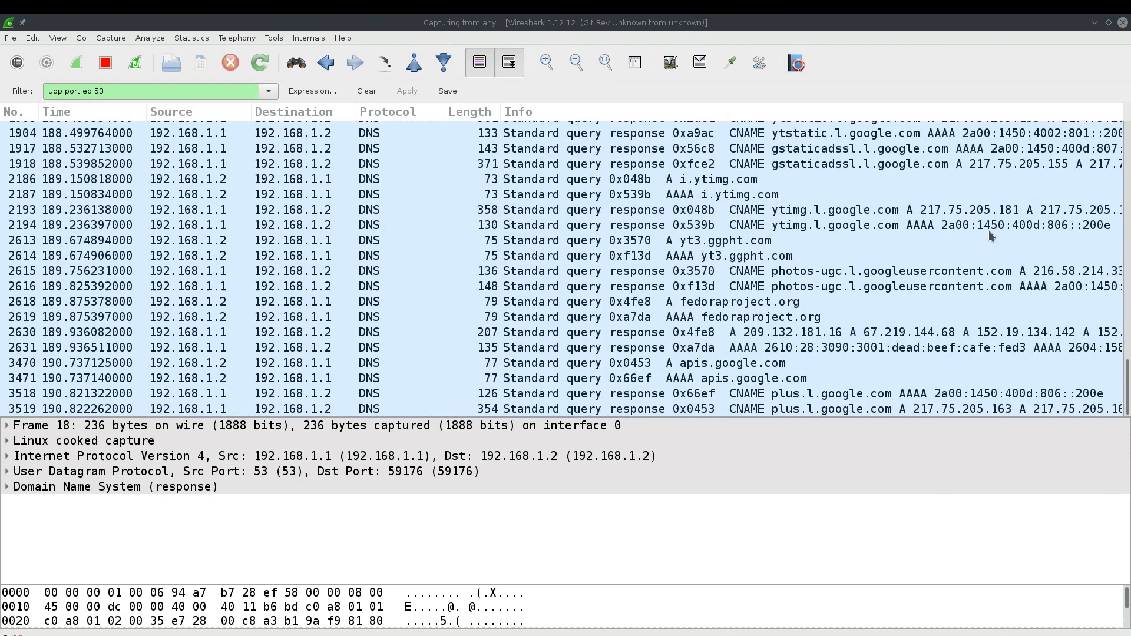
scroll(959, 336, "up", 1)
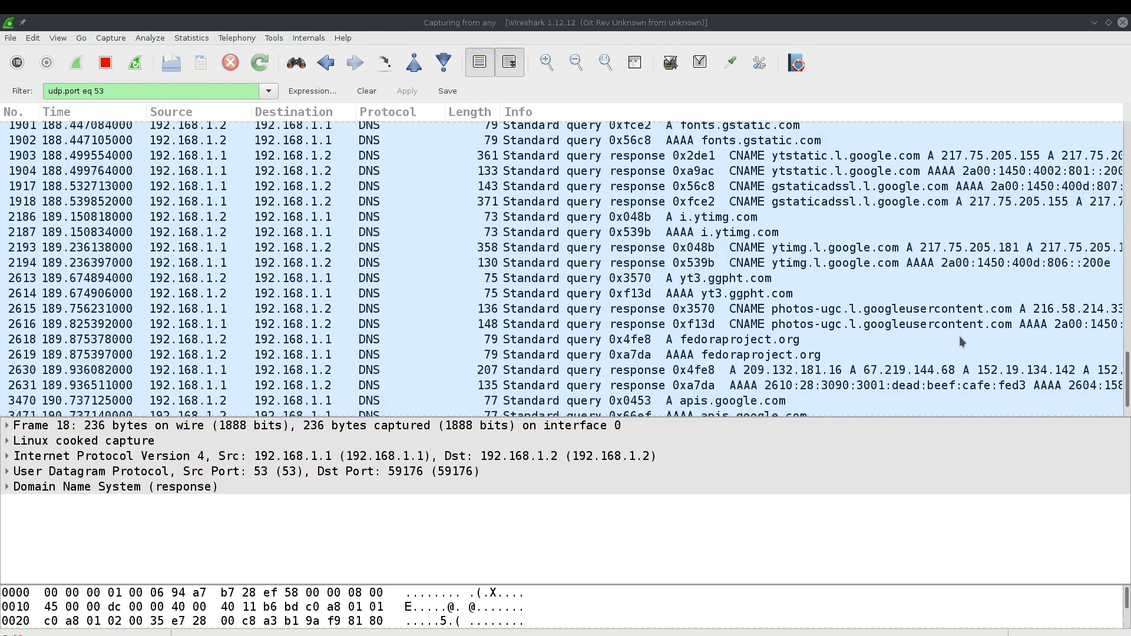
scroll(959, 340, "up", 2)
scroll(825, 247, "up", 1)
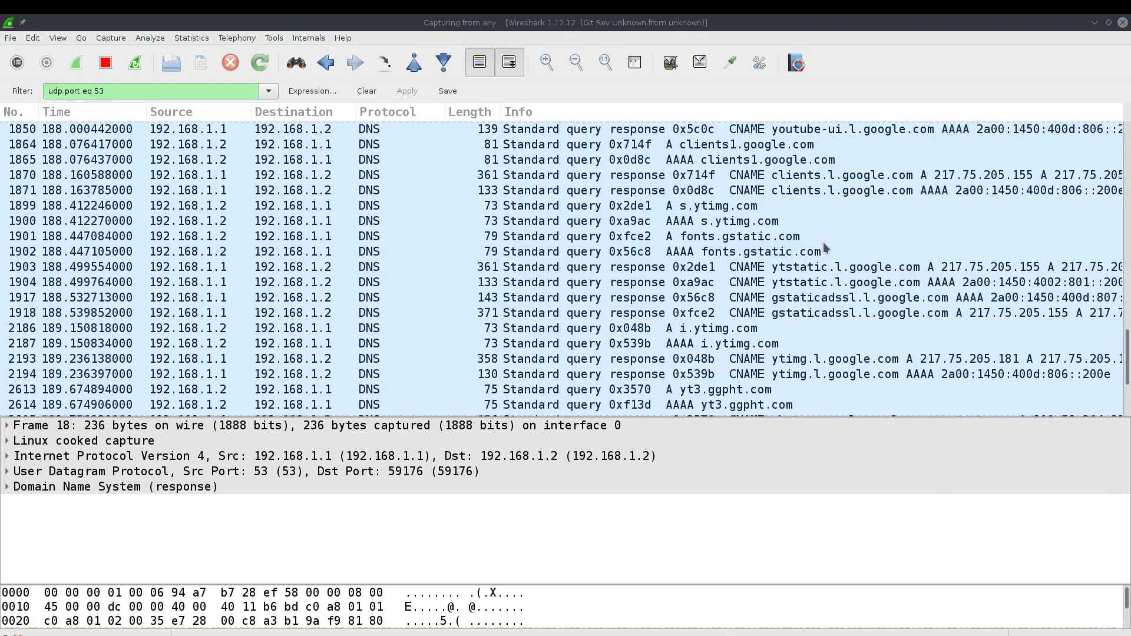
scroll(825, 248, "up", 1)
left_click(850, 150)
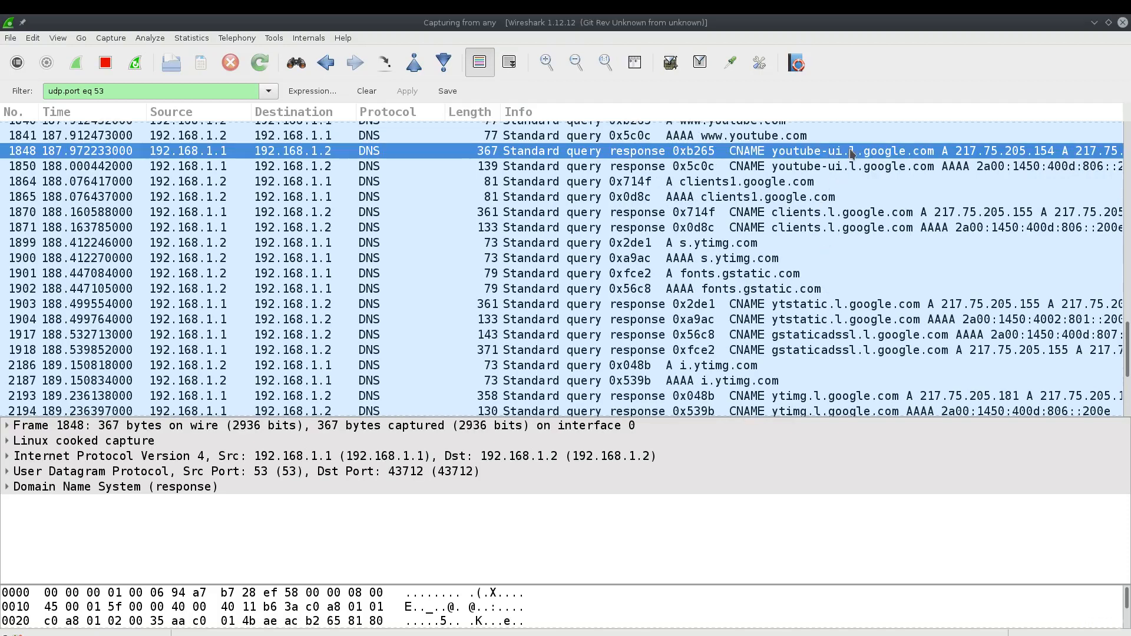
scroll(835, 183, "up", 3)
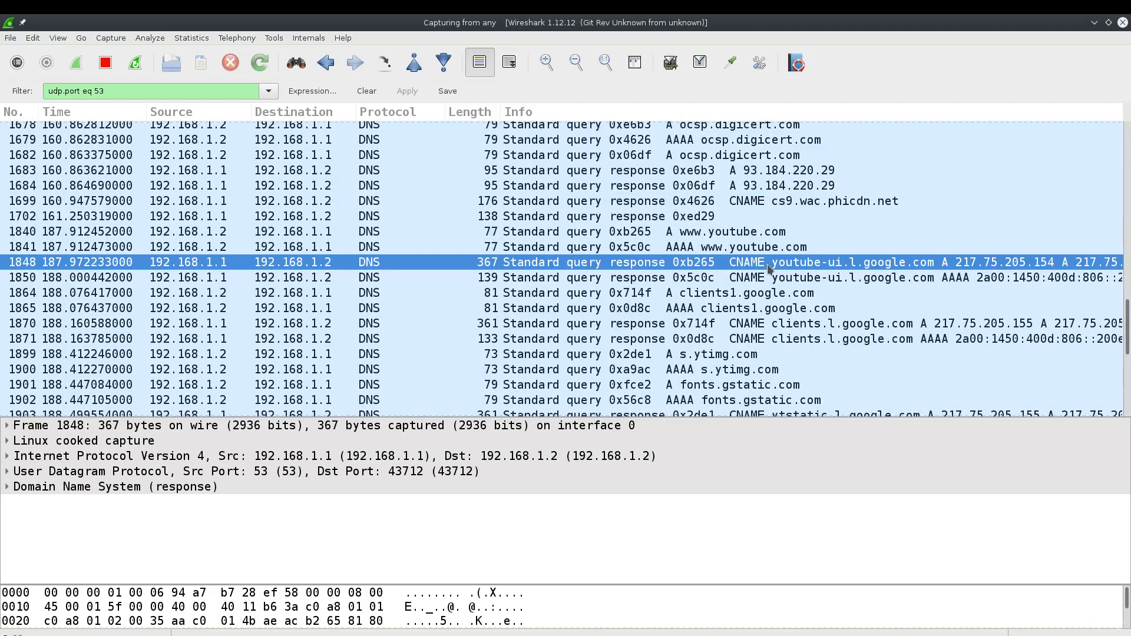
scroll(786, 248, "up", 2)
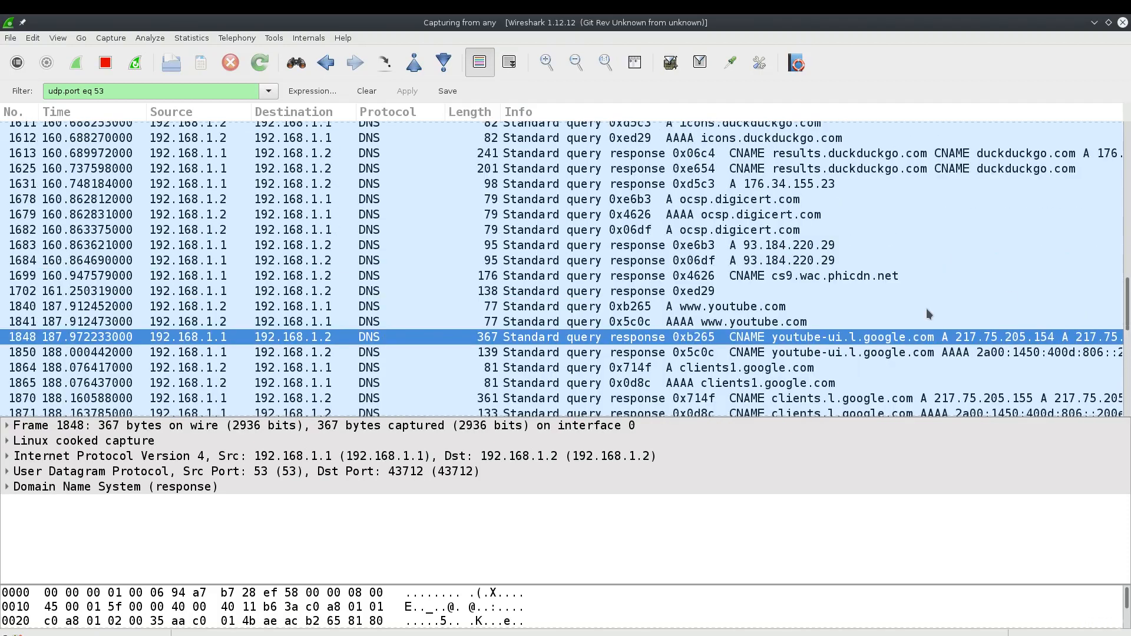
scroll(846, 316, "down", 8)
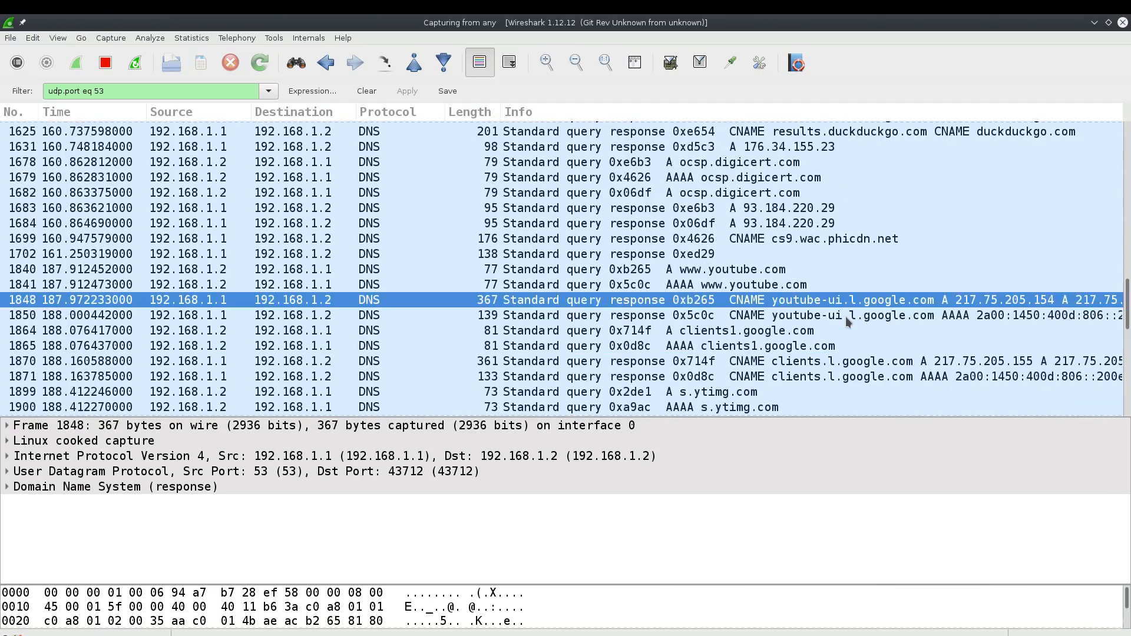
scroll(848, 321, "down", 4)
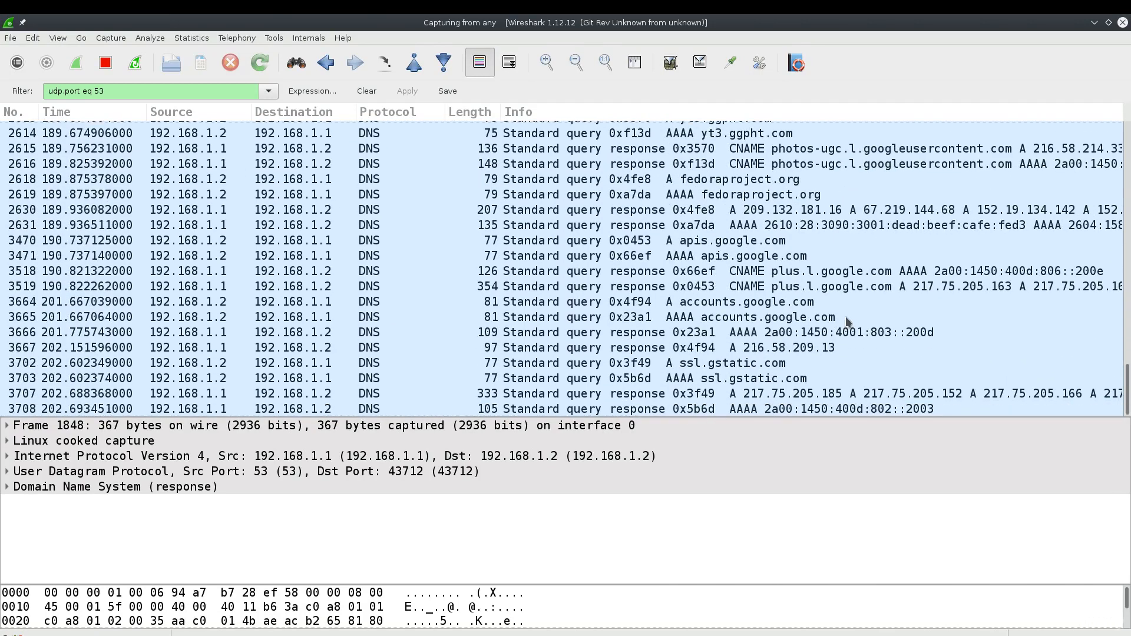
scroll(1028, 259, "up", 8)
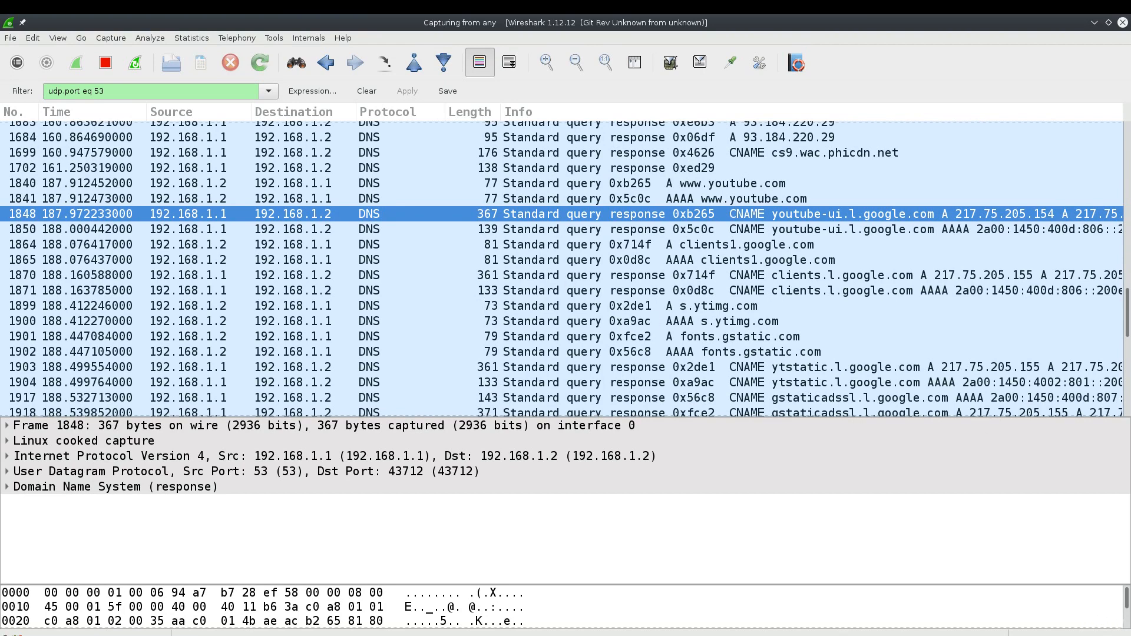
left_click(128, 92)
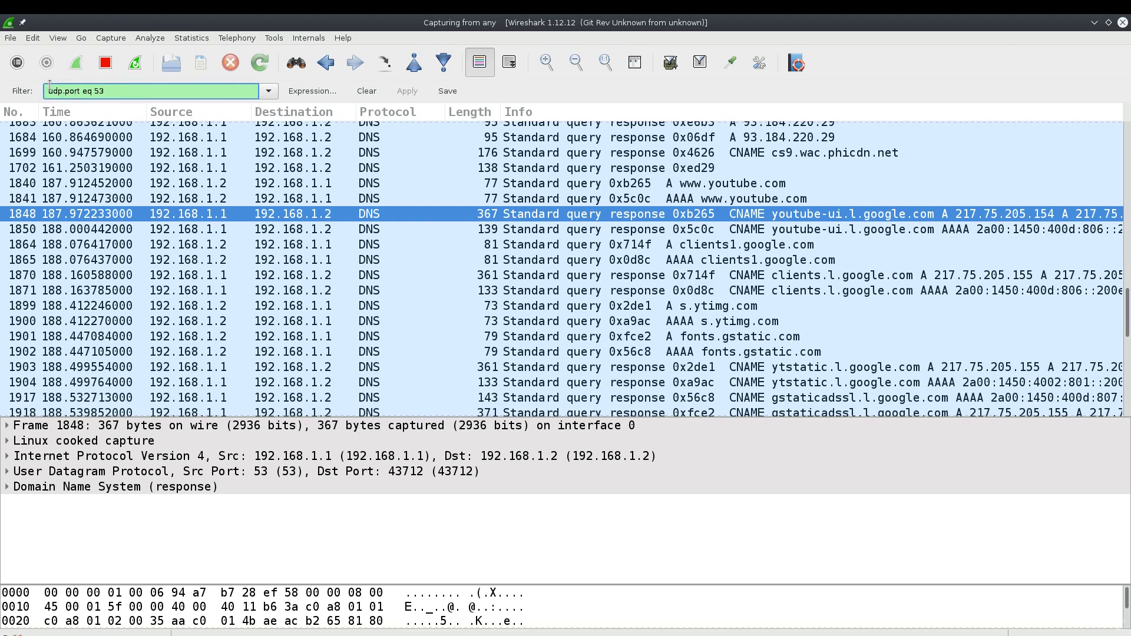
key("BackSpace")
key("BackSpace")
key("BackSpace")
key("BackSpace")
key("BackSpace")
key("BackSpace")
key("BackSpace")
key("BackSpace")
key("BackSpace")
key("BackSpace")
key("BackSpace")
key("BackSpace")
key("BackSpace")
key("BackSpace")
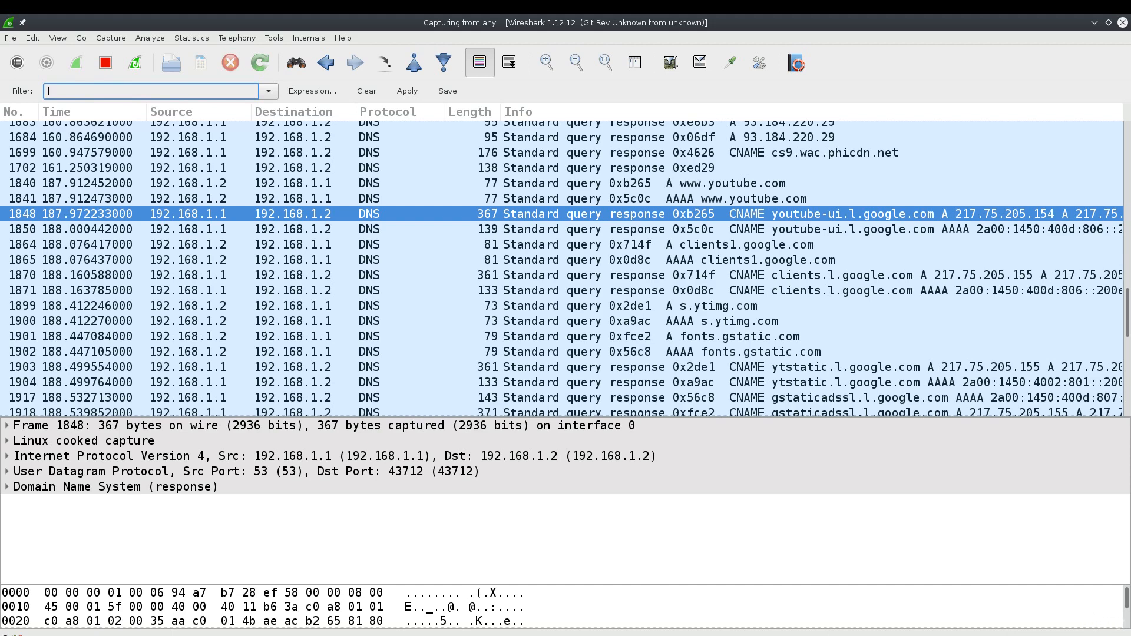
type("ip.")
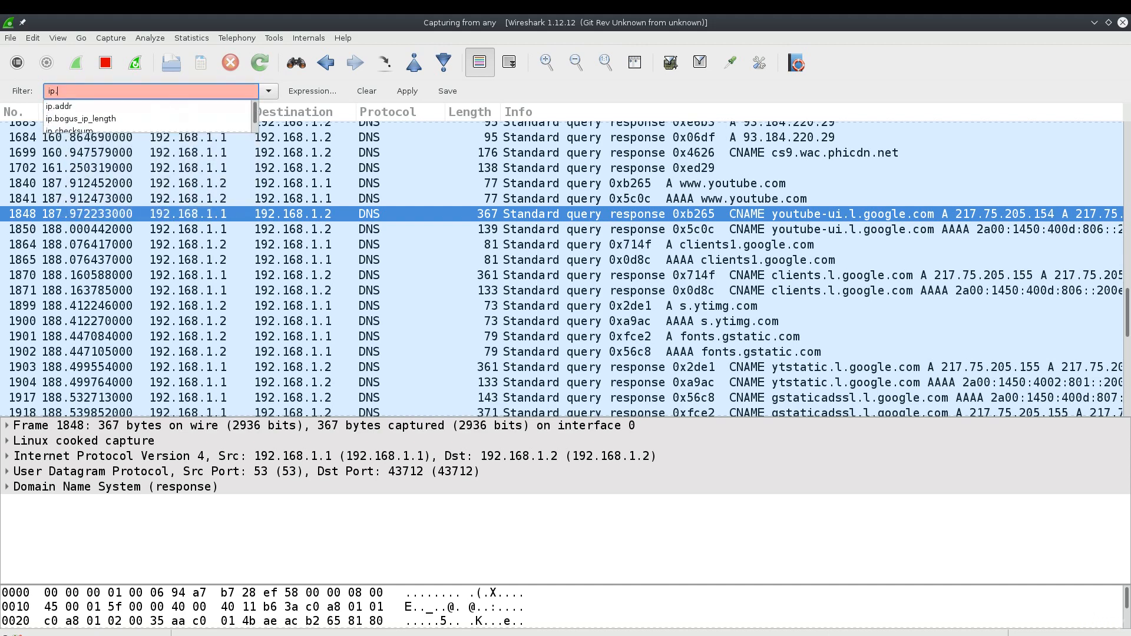
type("dst")
key("BackSpace")
key("BackSpace")
key("BackSpace")
type("sr")
key("BackSpace")
key("BackSpace")
type("dst")
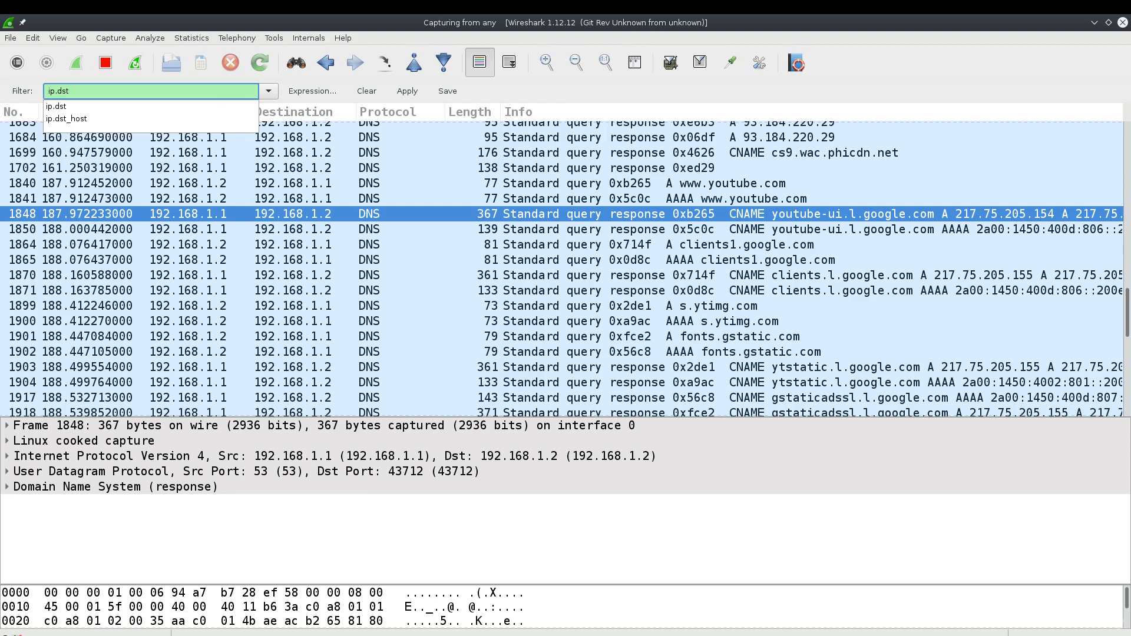
type(" ===")
key("BackSpace")
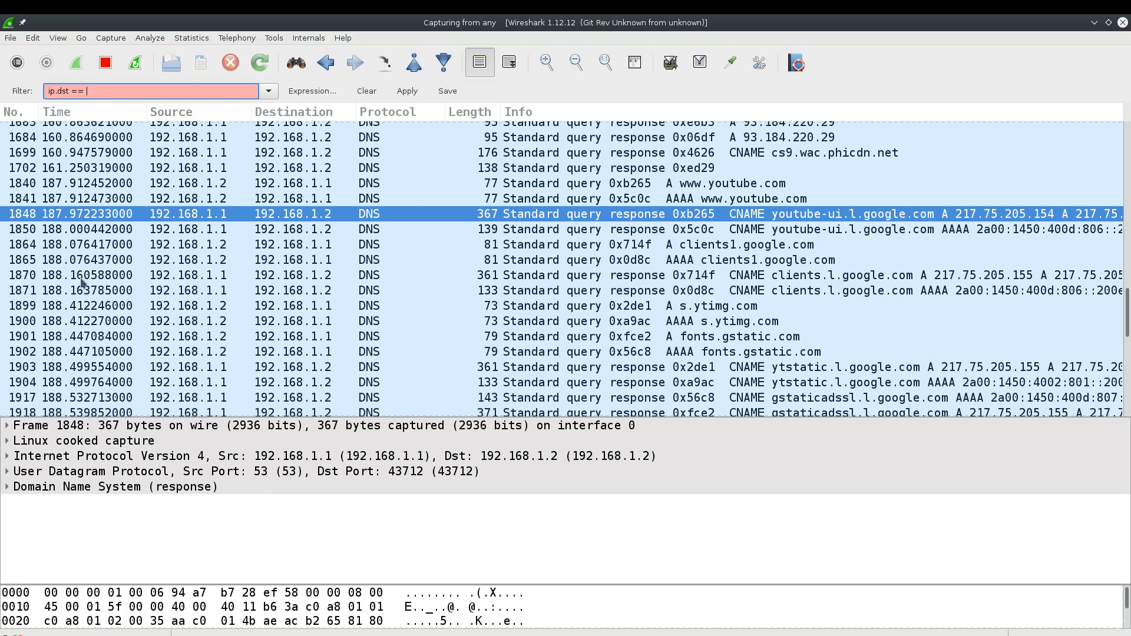
scroll(266, 261, "down", 10)
scroll(266, 261, "up", 15)
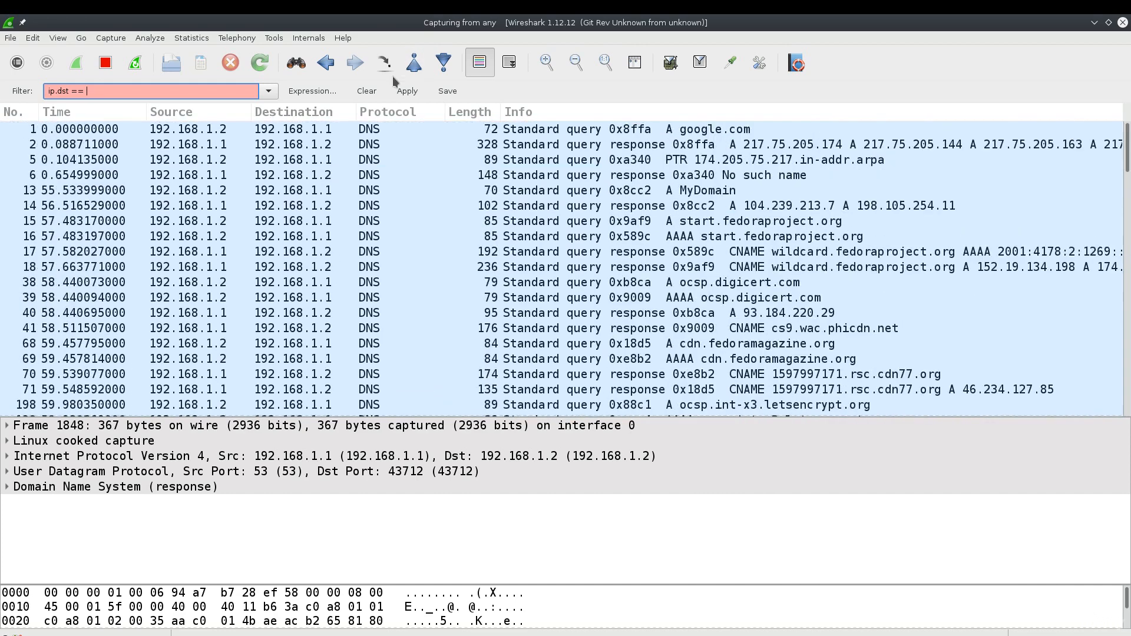
Clear the display filter and apply "ip.dst == 54.229.105.92" to show only packets sent to that address.
left_click(365, 91)
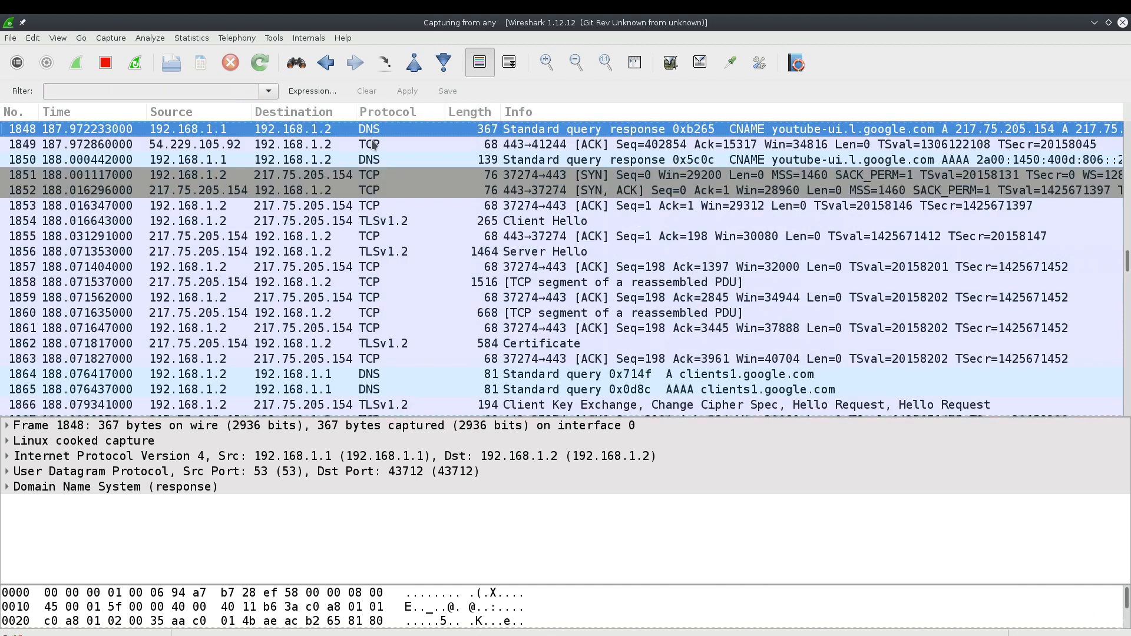
left_click(129, 90)
type("ip.dst ==")
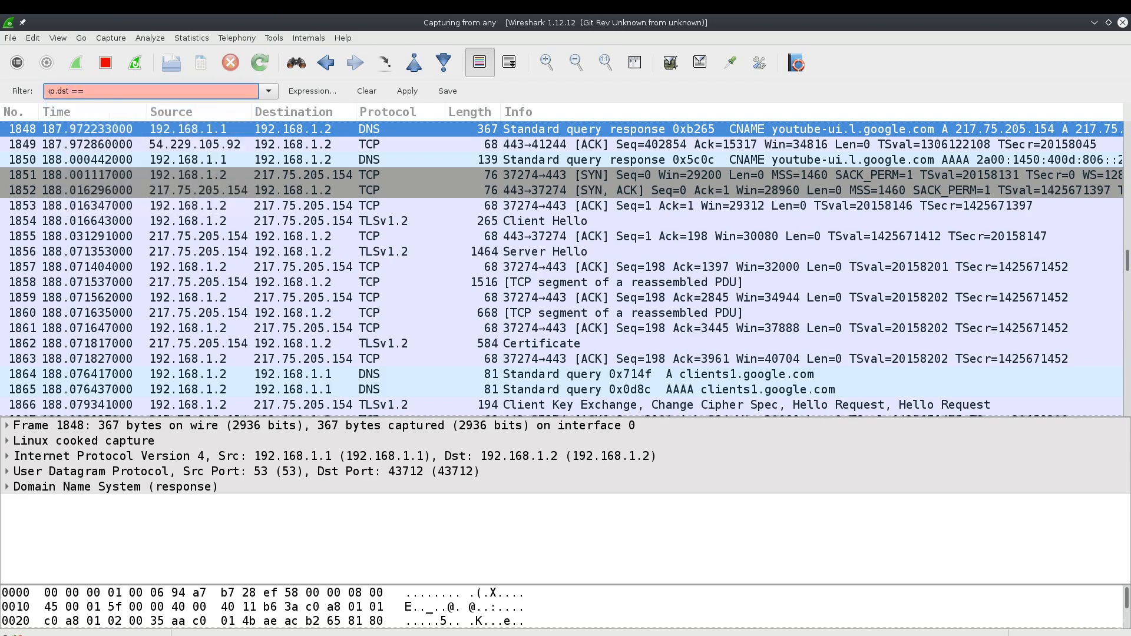
type(" 54.229.105.92")
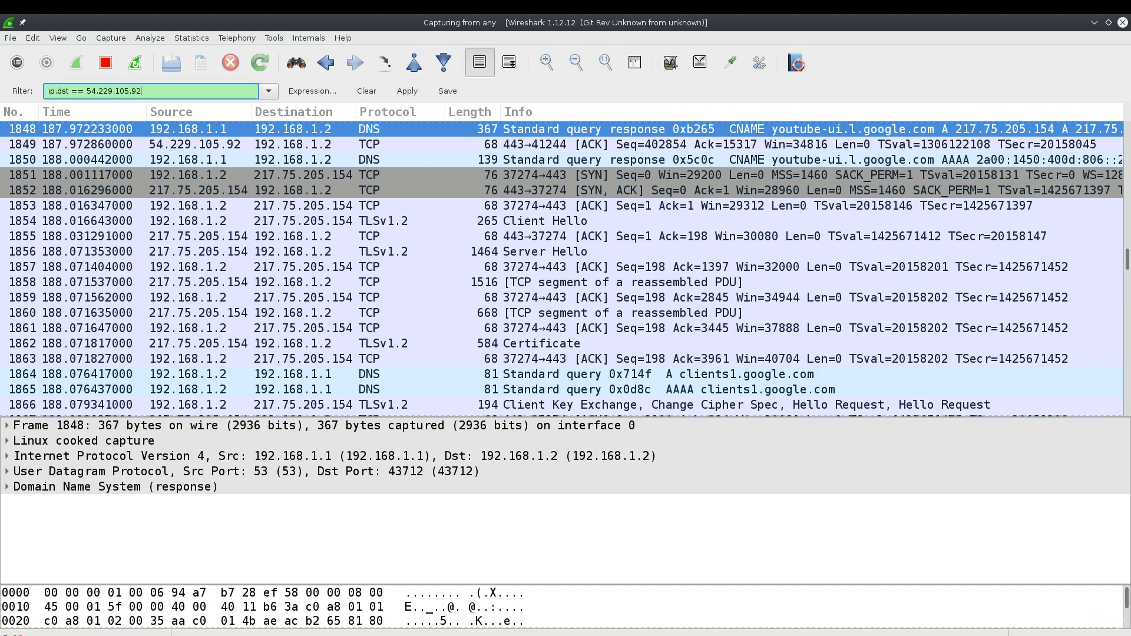
key("Return")
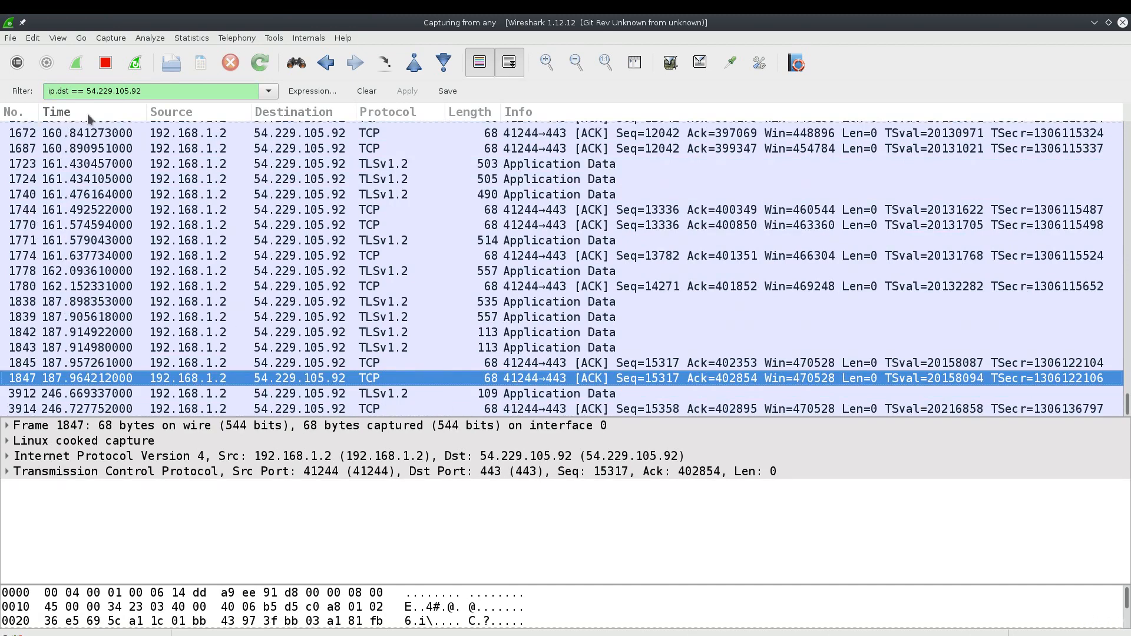
Examine the packets sent to 54.229.105.92, including the TLS handshakes, resets and duplicate ACKs.
scroll(331, 267, "up", 20)
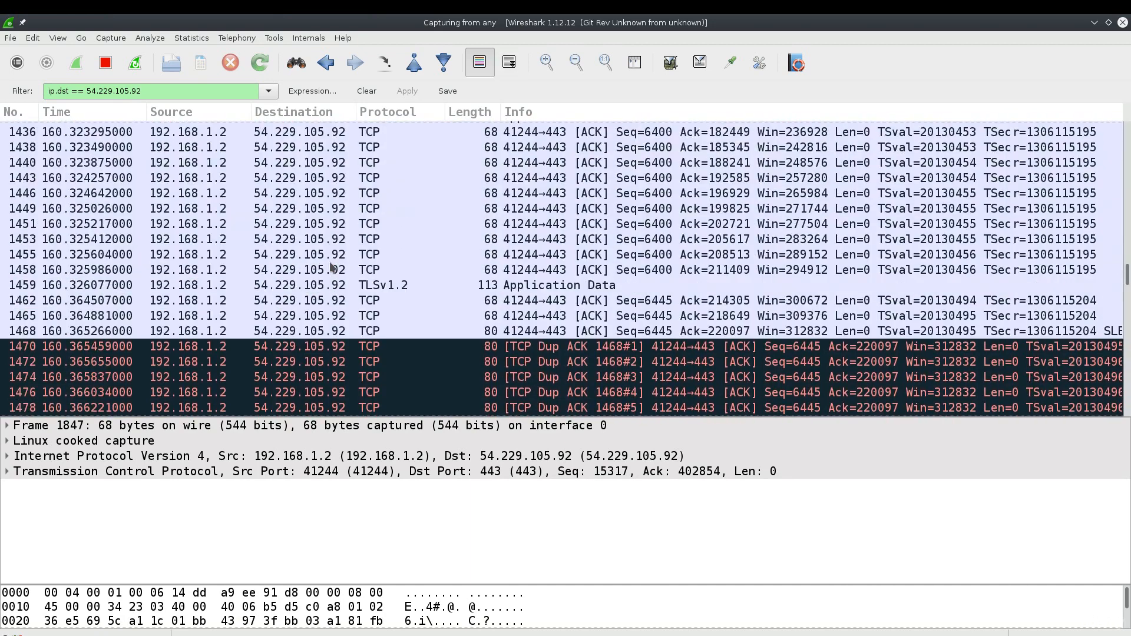
scroll(306, 337, "up", 20)
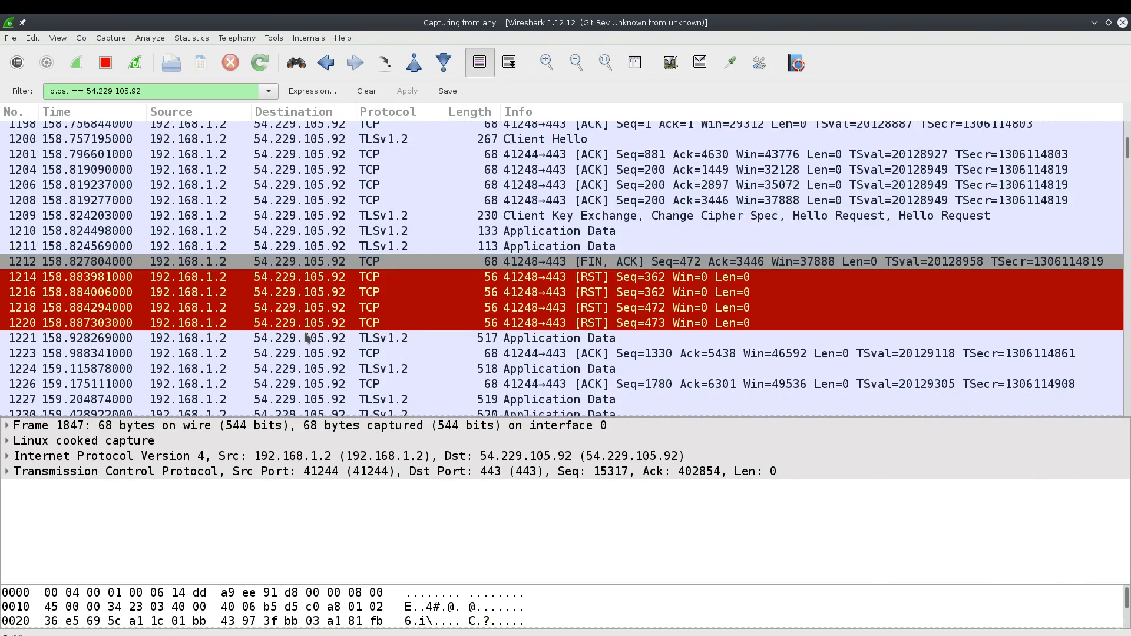
scroll(306, 338, "up", 4)
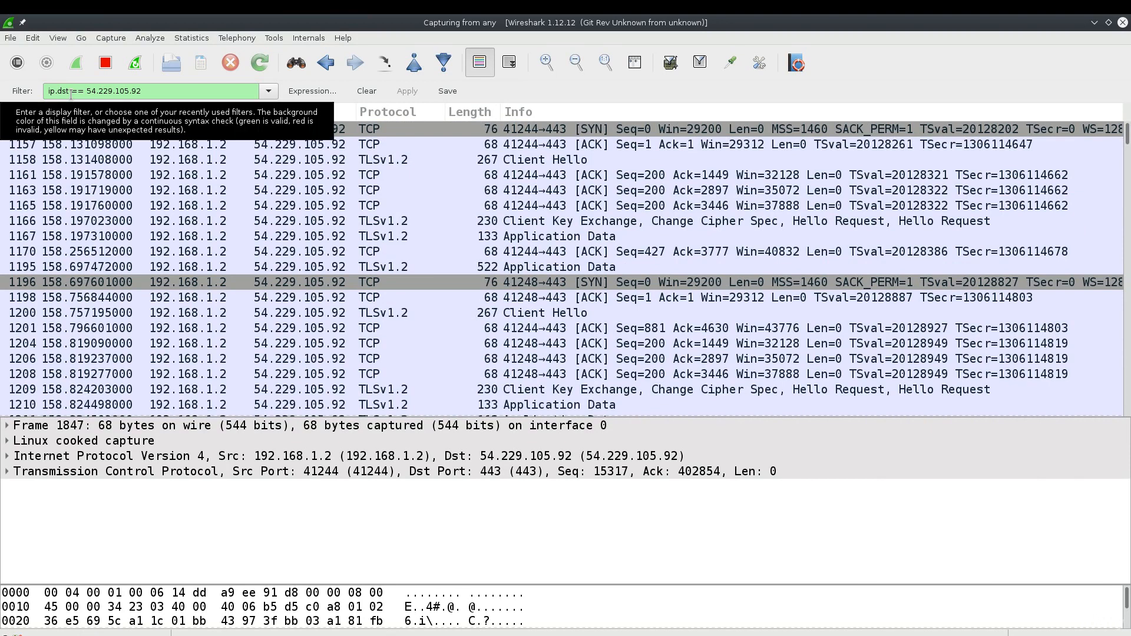
scroll(203, 169, "down", 10)
scroll(203, 169, "down", 6)
scroll(203, 169, "up", 3)
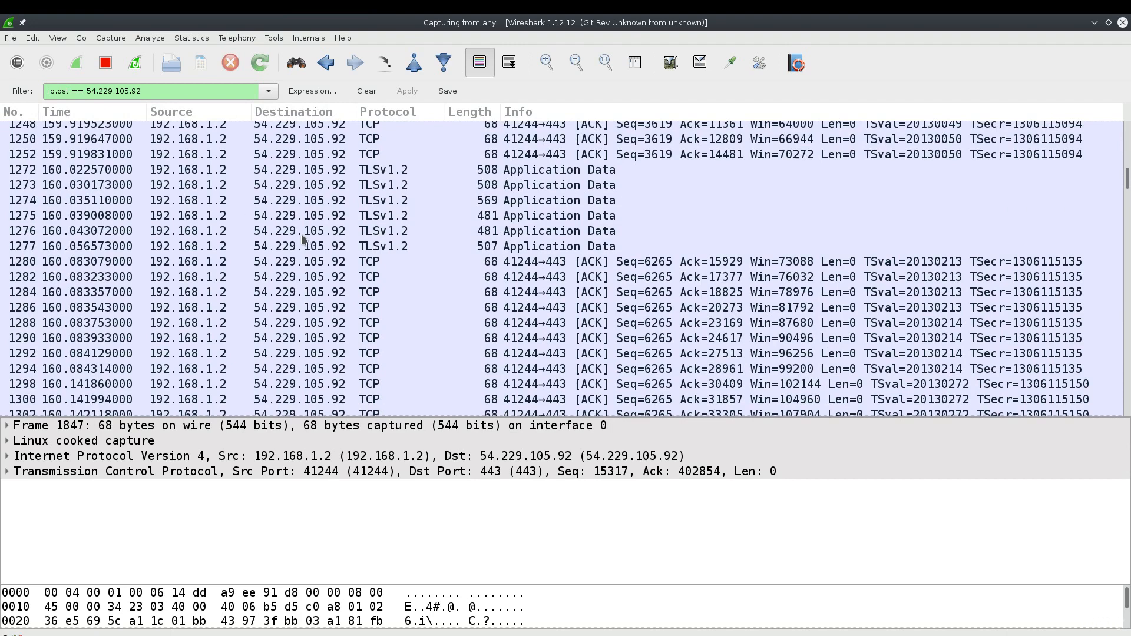
scroll(302, 238, "down", 20)
scroll(302, 238, "down", 15)
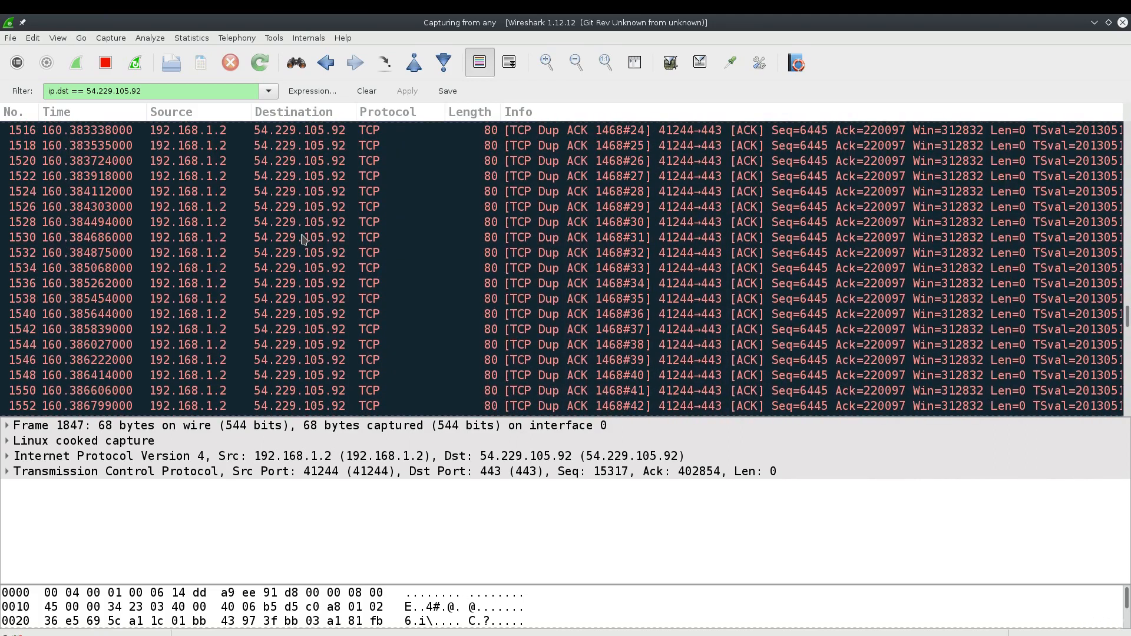
scroll(302, 239, "down", 5)
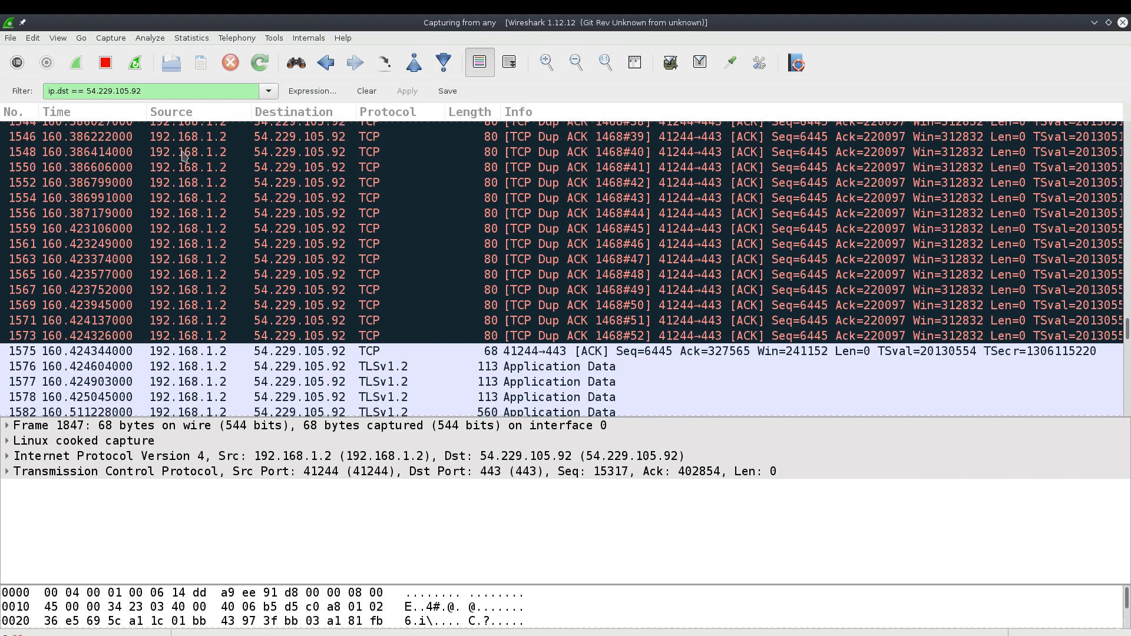
left_click(7, 38)
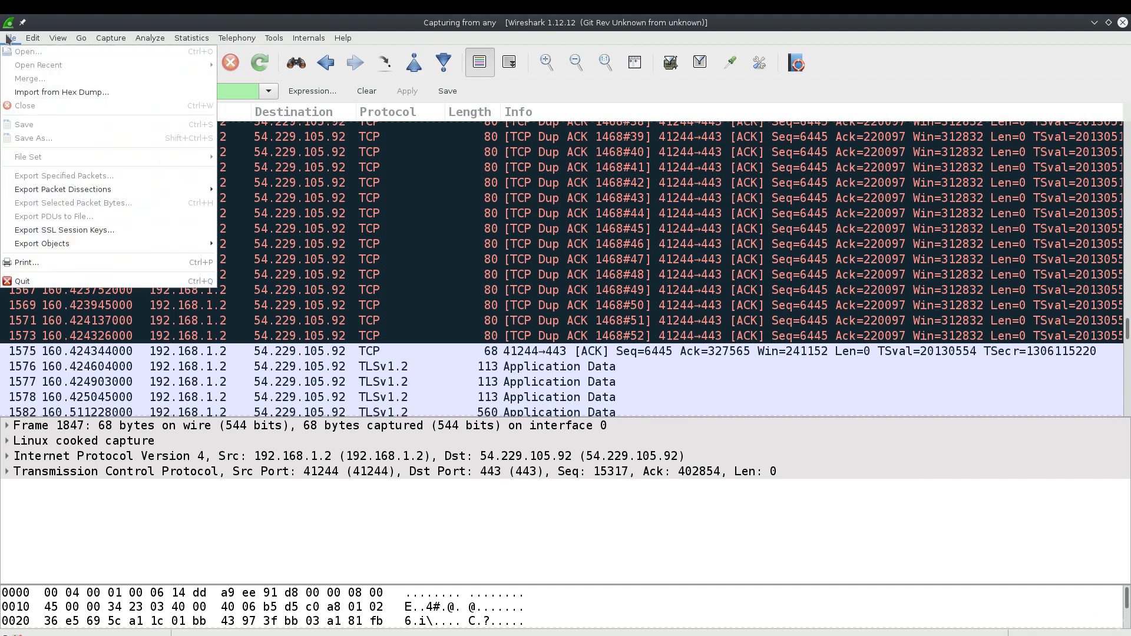
left_click(497, 259)
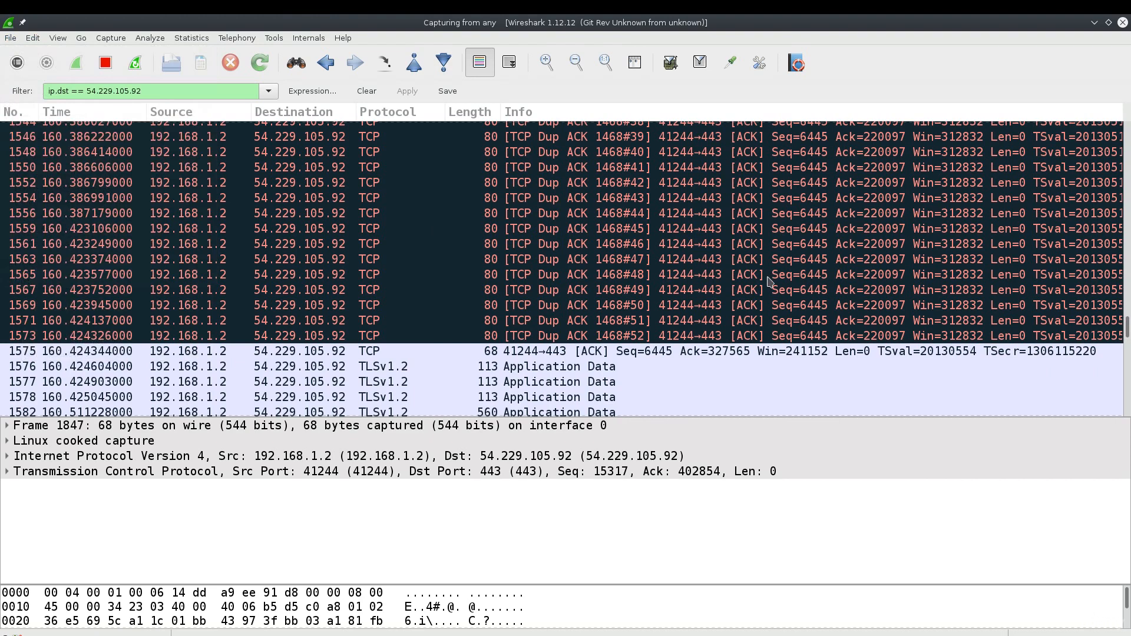
left_click(17, 40)
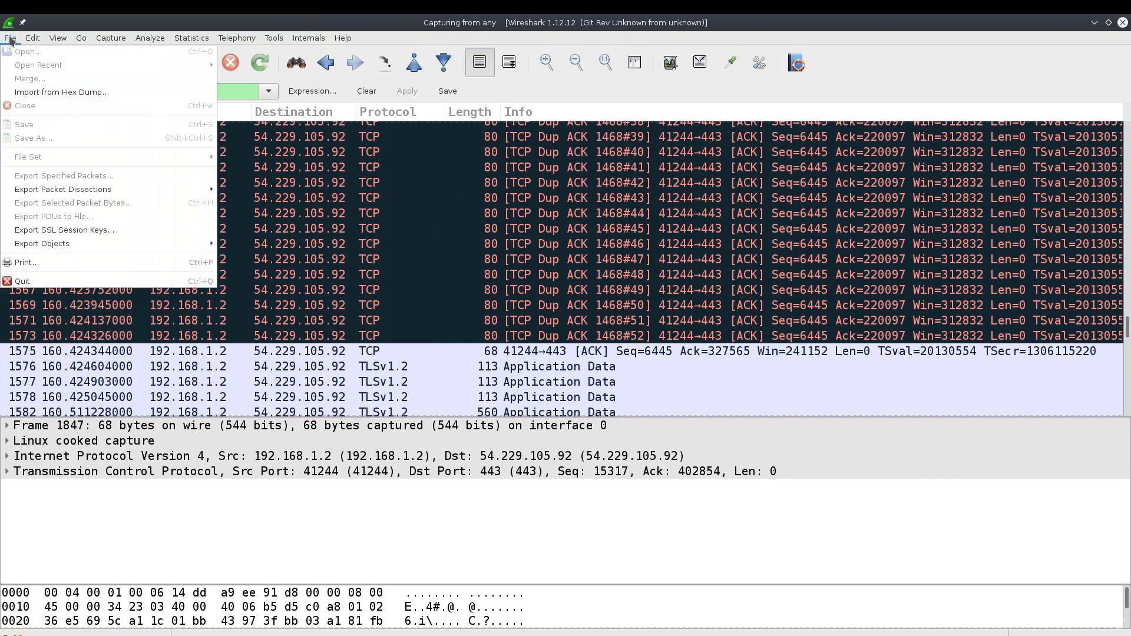
left_click(450, 268)
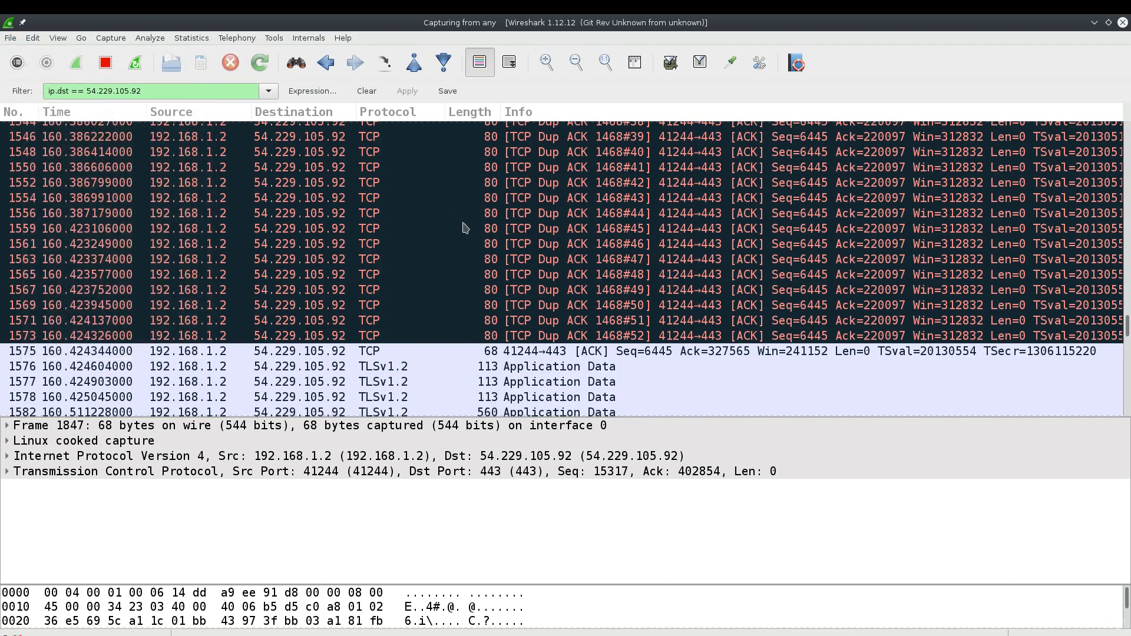
Restore the capture window from its maximized size, move it lower on the desktop, and bring the Konsole window to the front.
double_click(590, 23)
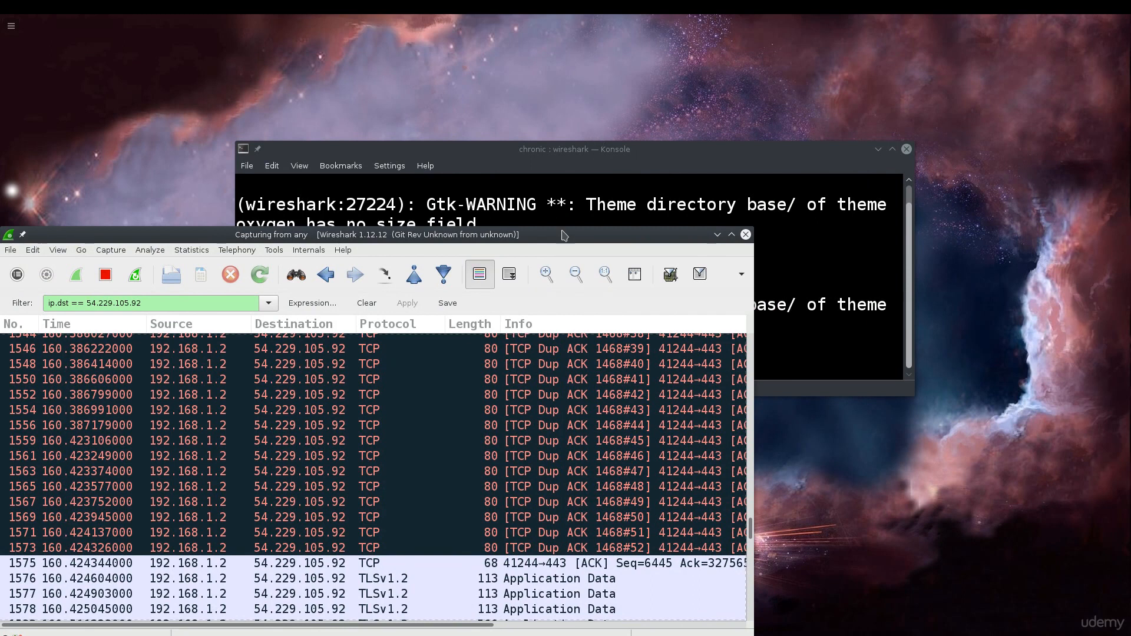
left_click_drag(532, 236, 739, 374)
left_click_drag(547, 205, 606, 264)
left_click_drag(464, 287, 648, 359)
scroll(649, 359, "down", 1)
left_click(657, 310)
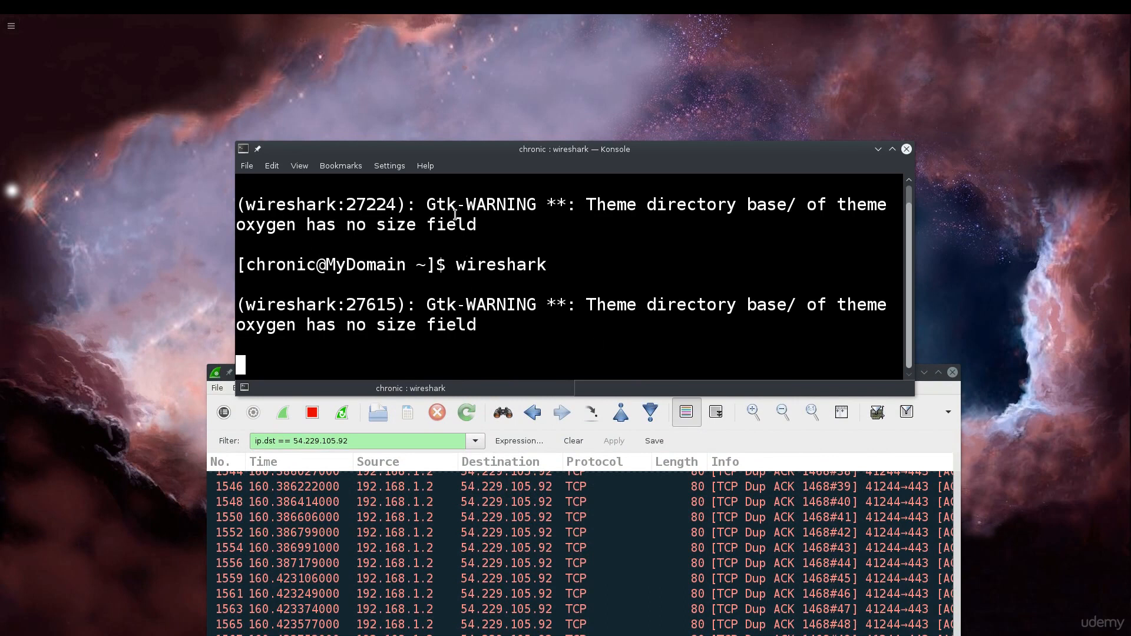
Reposition the Wireshark capture window over the lower part of the Konsole window, keeping both in view.
left_click_drag(455, 215, 464, 206)
left_click(766, 443)
left_click_drag(740, 388, 726, 175)
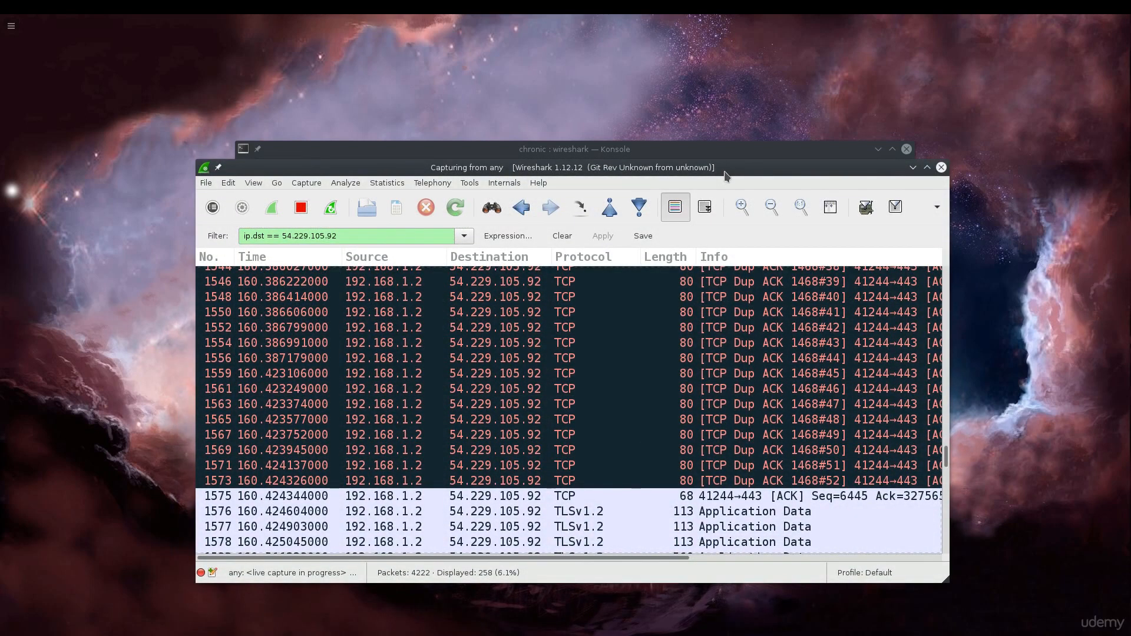
left_click_drag(725, 172, 701, 278)
left_click(594, 222)
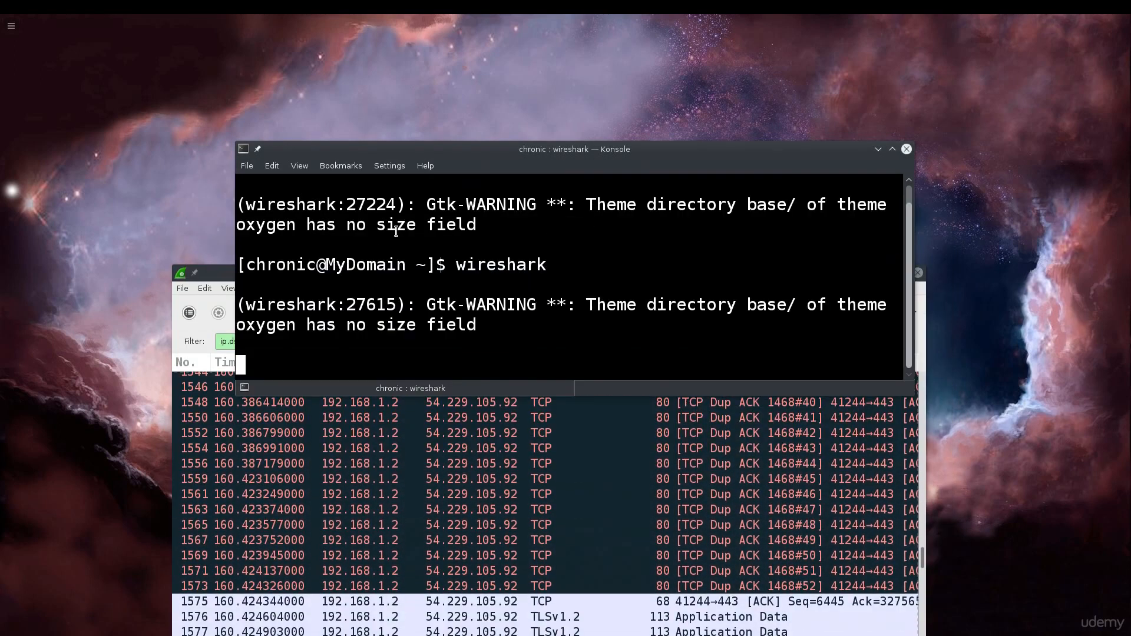
left_click_drag(237, 225, 315, 227)
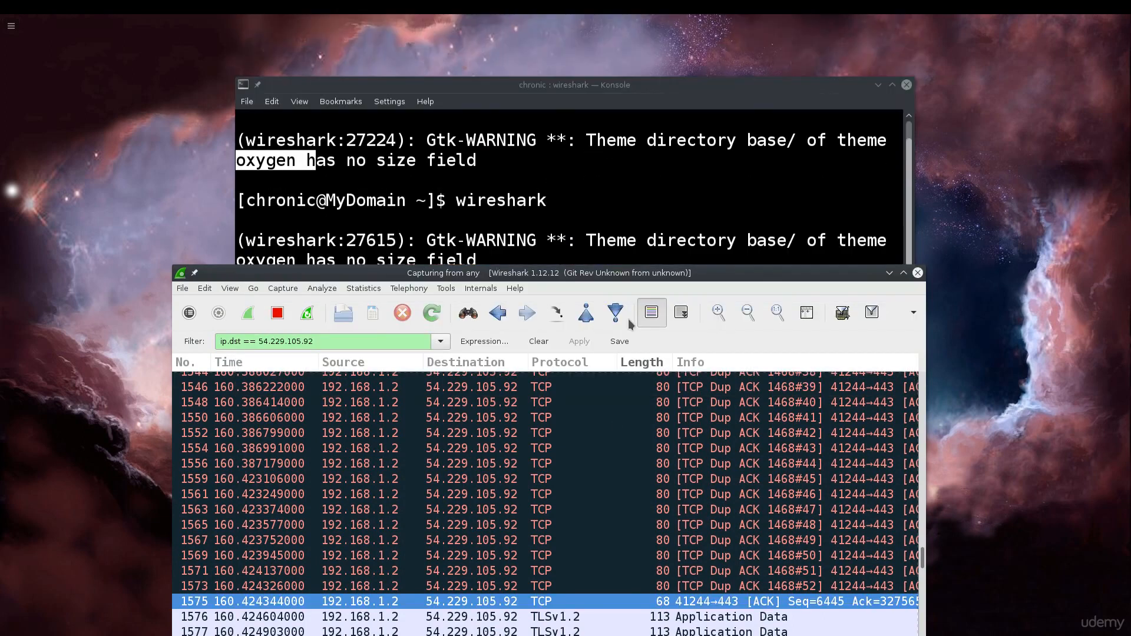